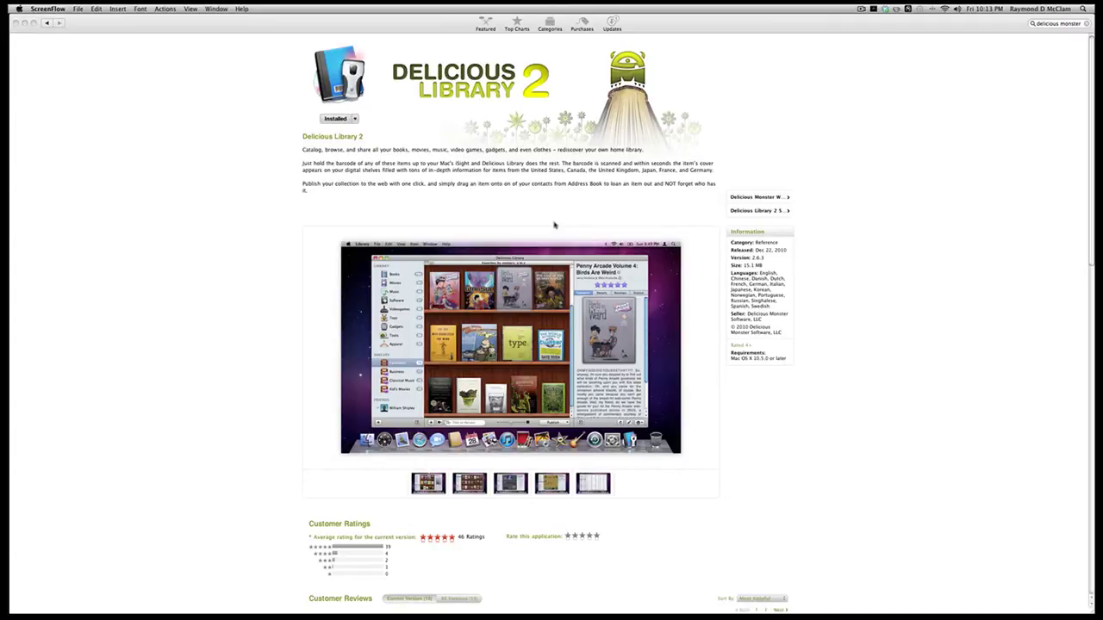
# Step: Look over the Delicious Library 2 store page, minimize the App Store window and switch to Delicious Library
pyautogui.scroll(-3, 553, 225)
pyautogui.scroll(3, 555, 225)
pyautogui.click(23, 23)
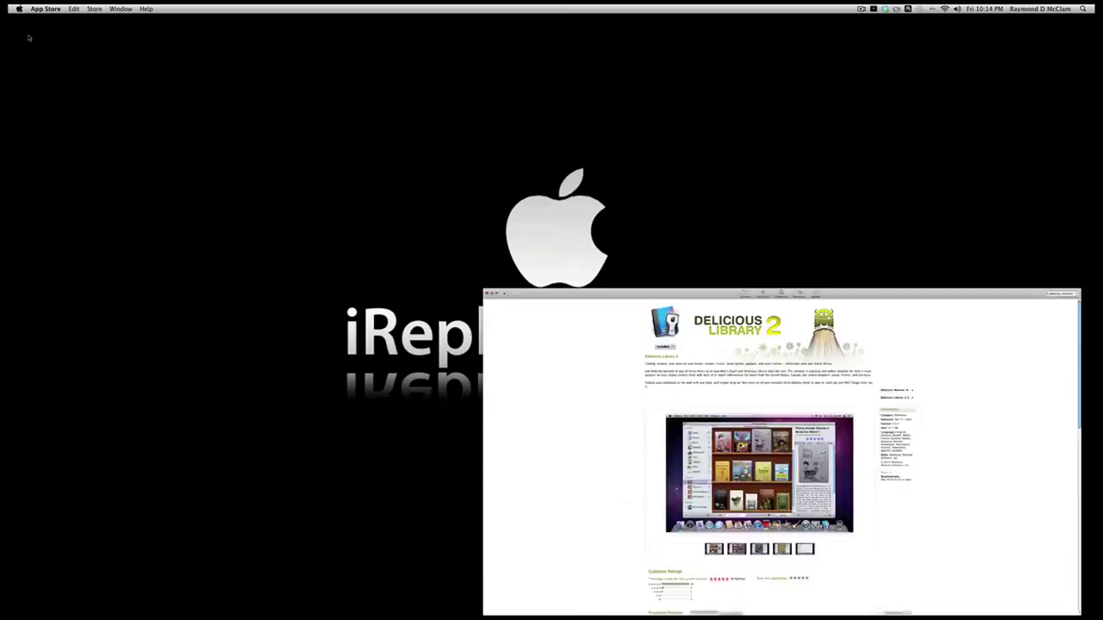
pyautogui.moveTo(1009, 614)
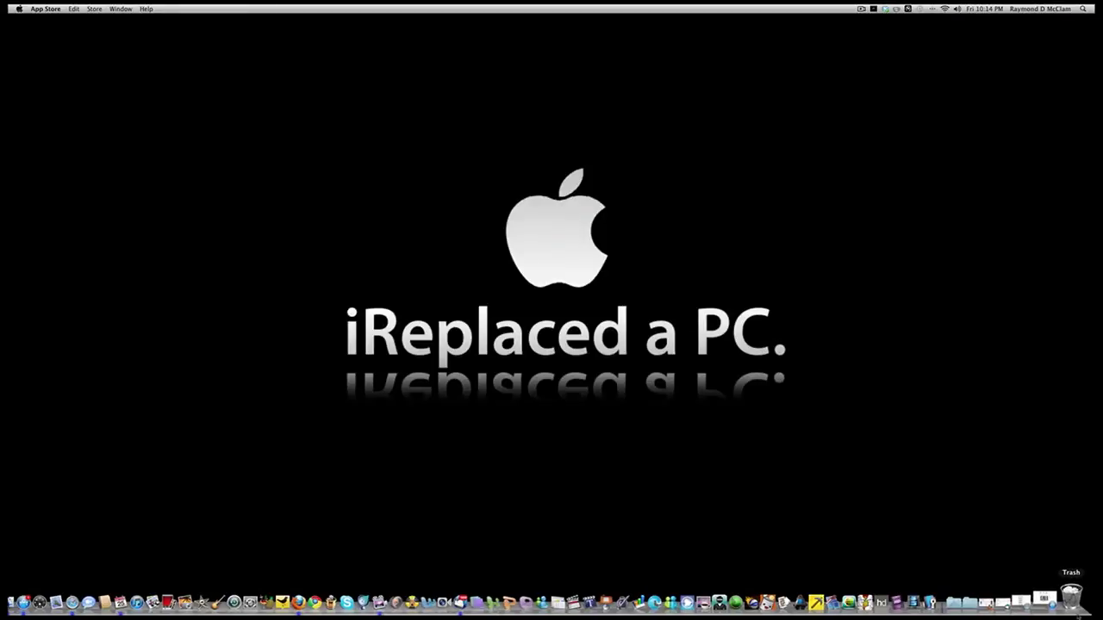
pyautogui.click(952, 608)
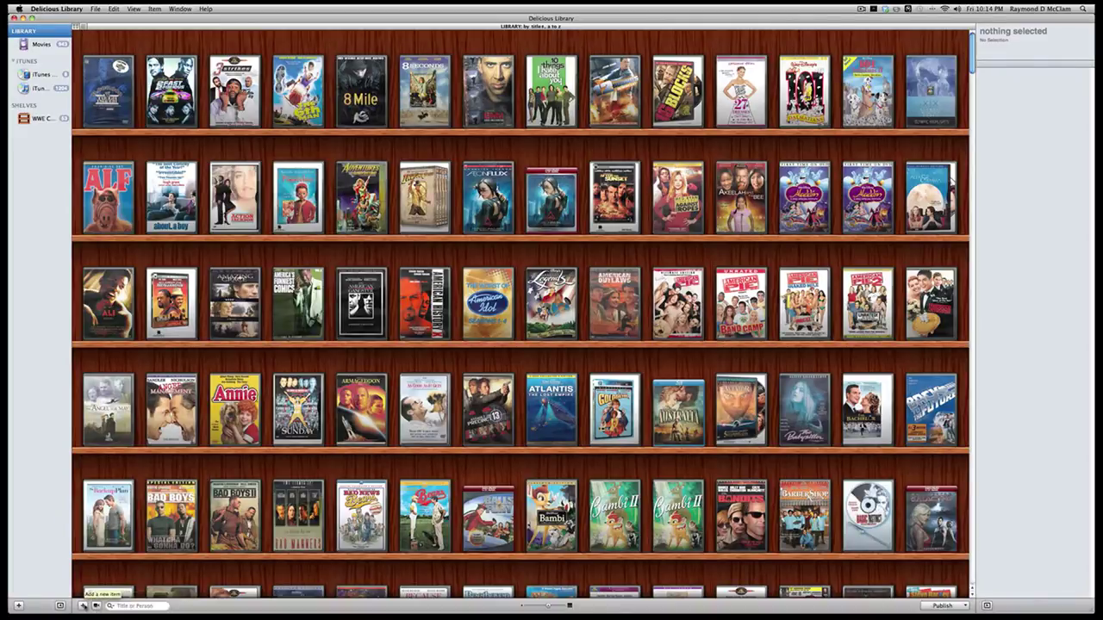
# Step: Look through the Album, Software and Videogame types for adding a new item, and close the dialog without adding anything
pyautogui.click(83, 606)
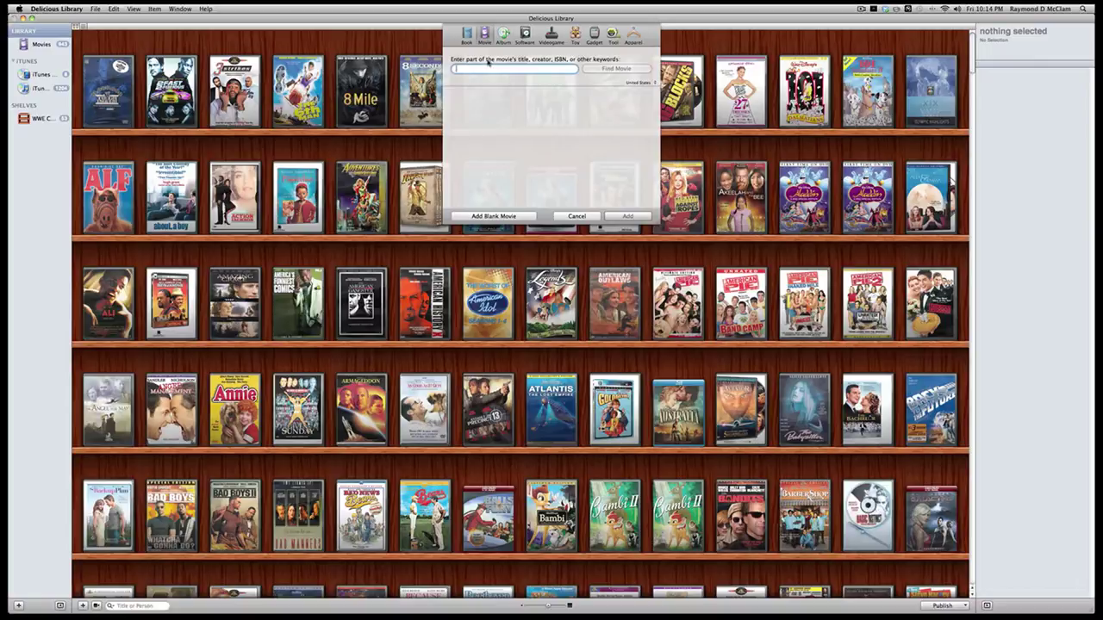
pyautogui.click(503, 35)
pyautogui.click(524, 36)
pyautogui.click(551, 35)
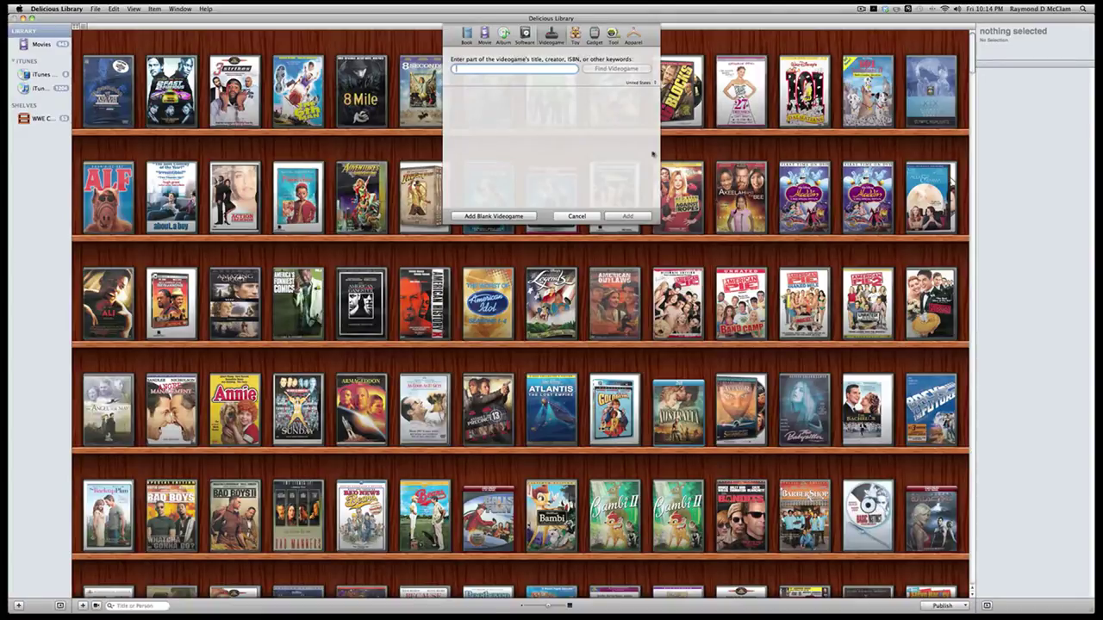
pyautogui.click(576, 216)
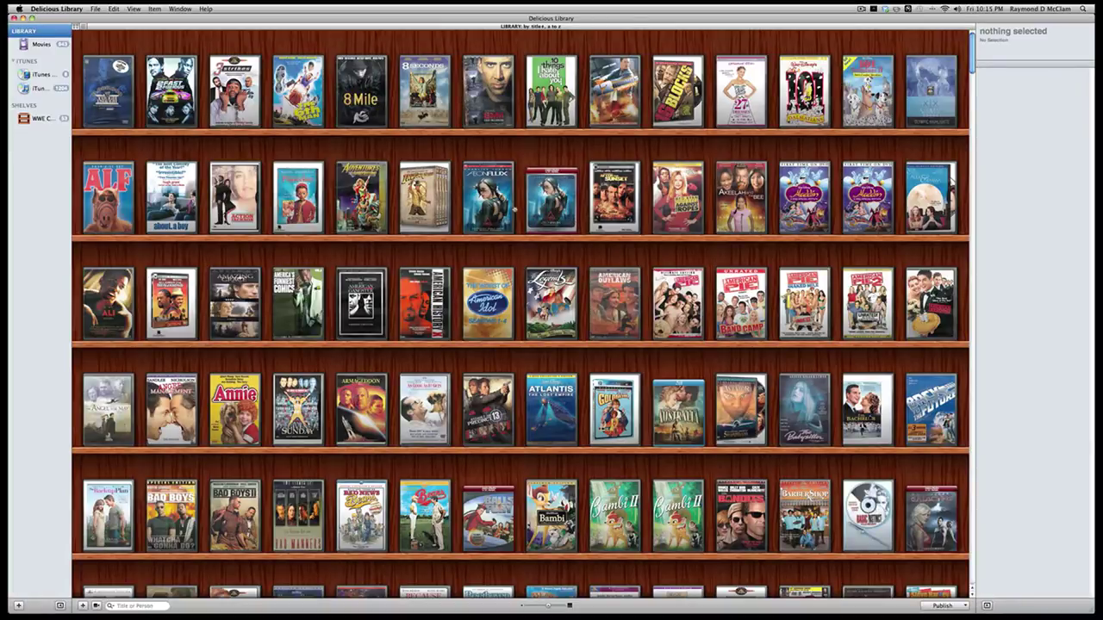
# Step: Browse the iTunes movies and iTunes music collections and return to the Movies library
pyautogui.click(42, 75)
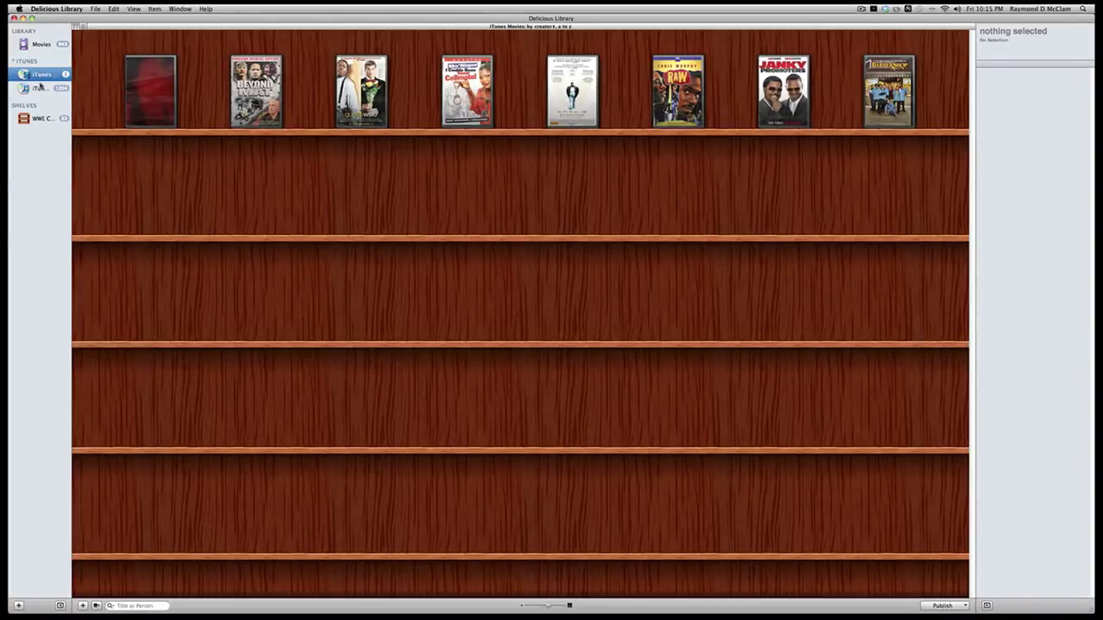
pyautogui.click(40, 89)
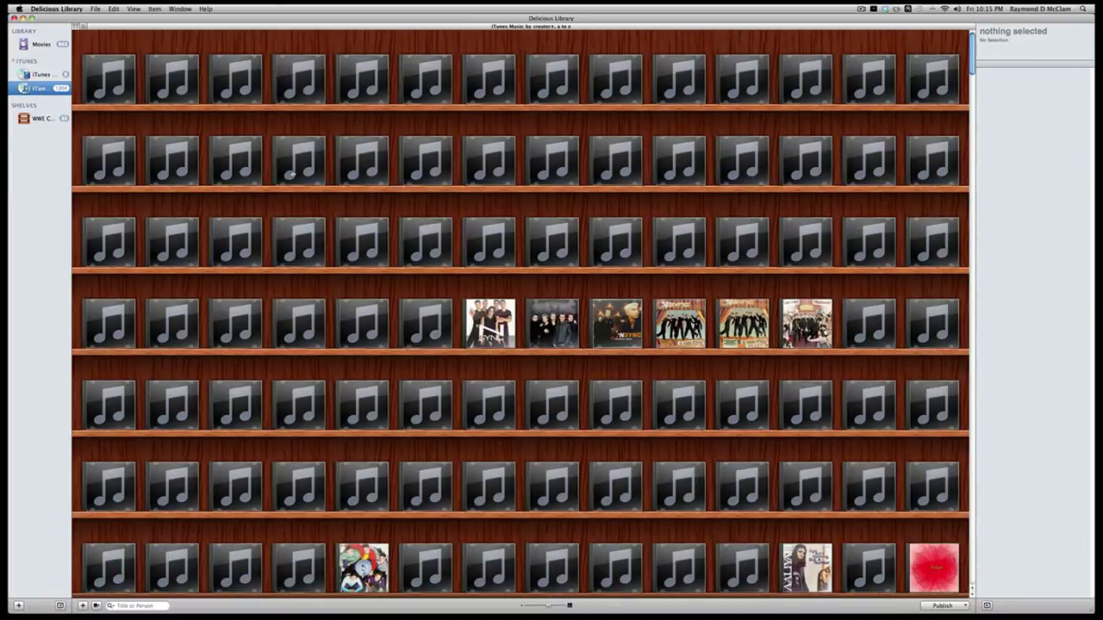
pyautogui.scroll(-10, 292, 174)
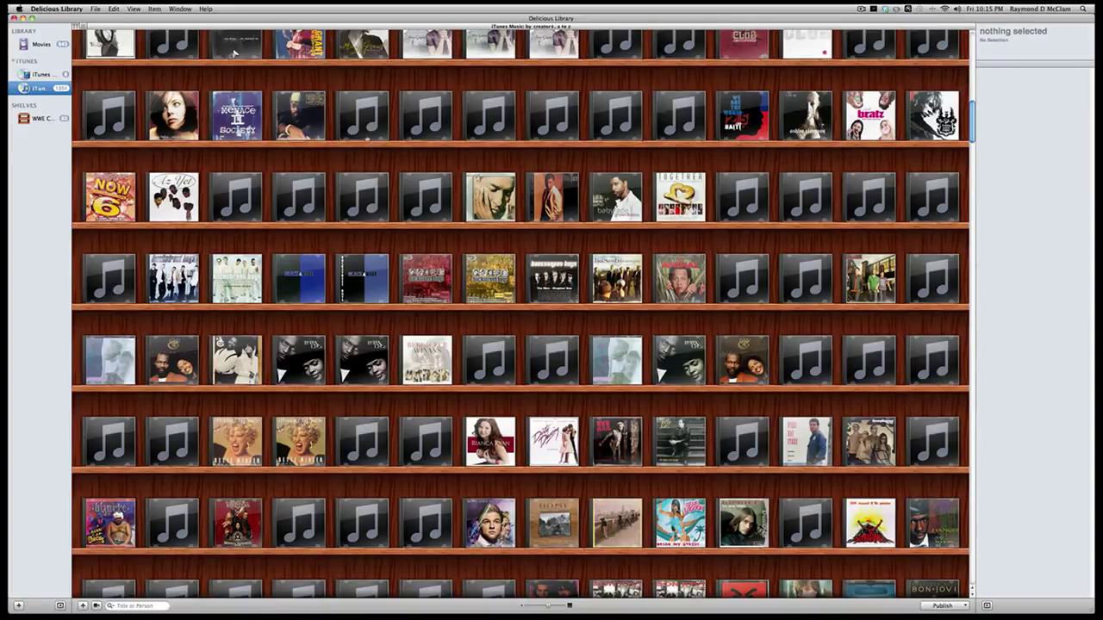
pyautogui.moveTo(363, 129)
pyautogui.click(40, 48)
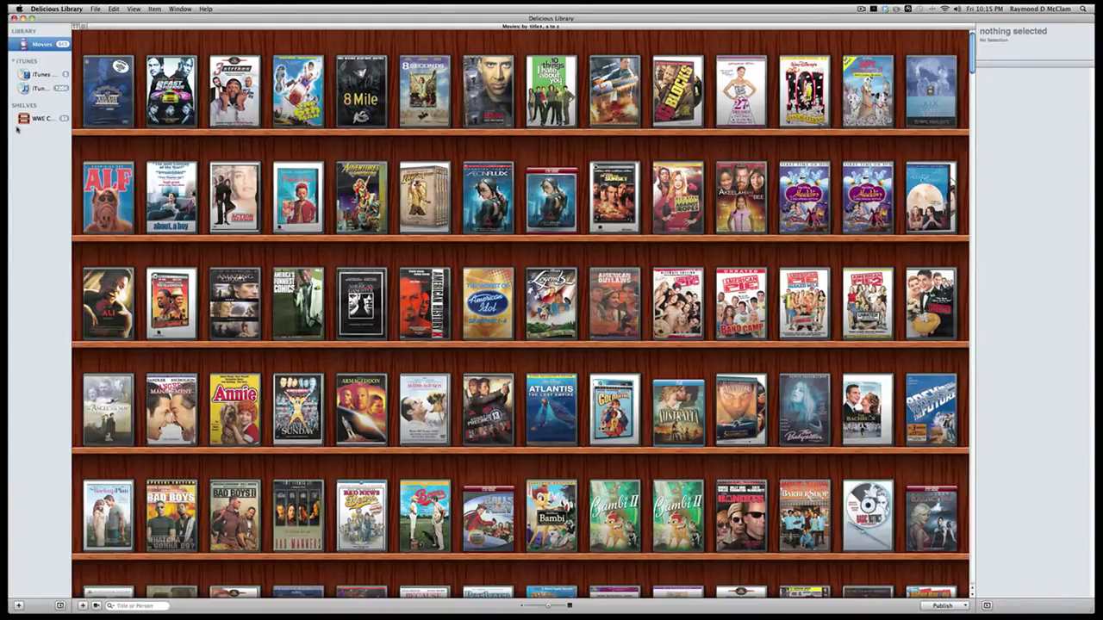
# Step: View the WWE Collection shelf and examine the synopsis and details of Beyond the Mat
pyautogui.click(34, 121)
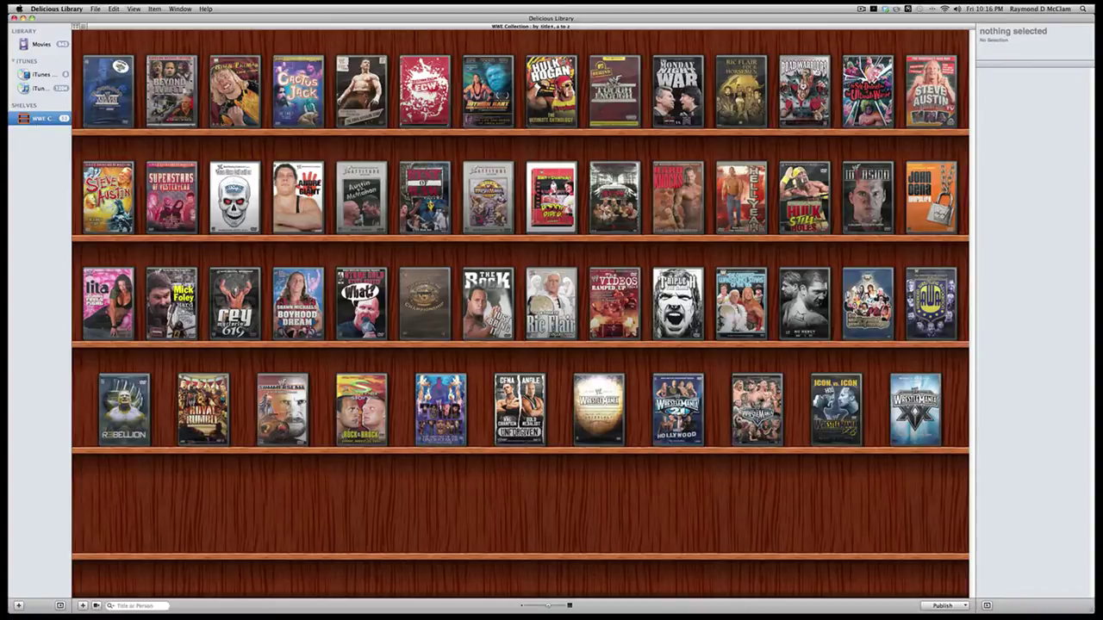
pyautogui.click(171, 90)
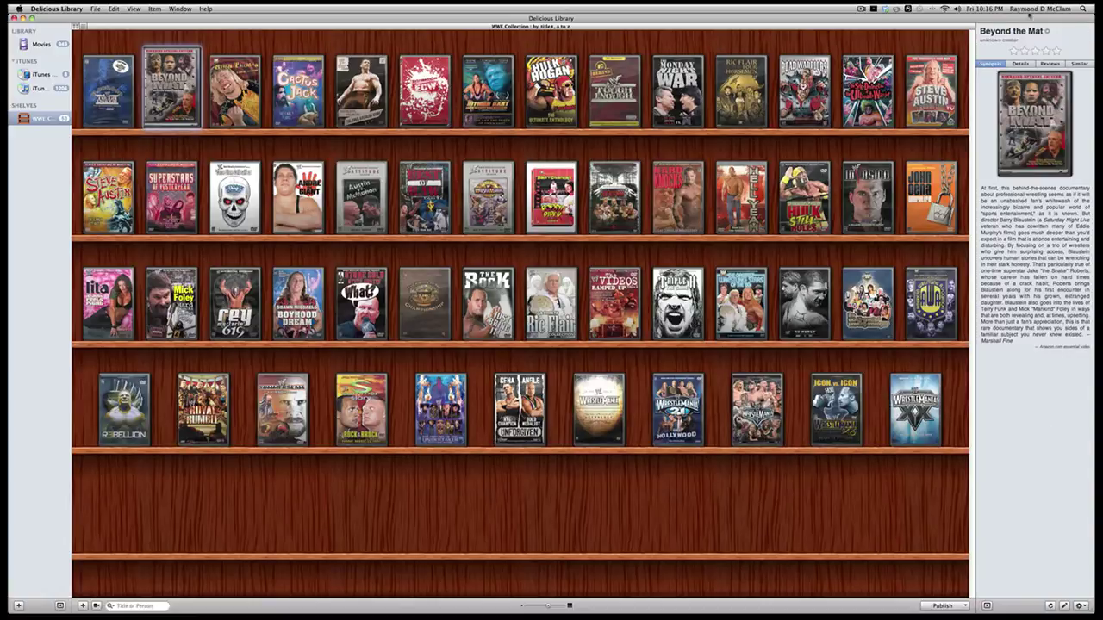
pyautogui.click(1021, 65)
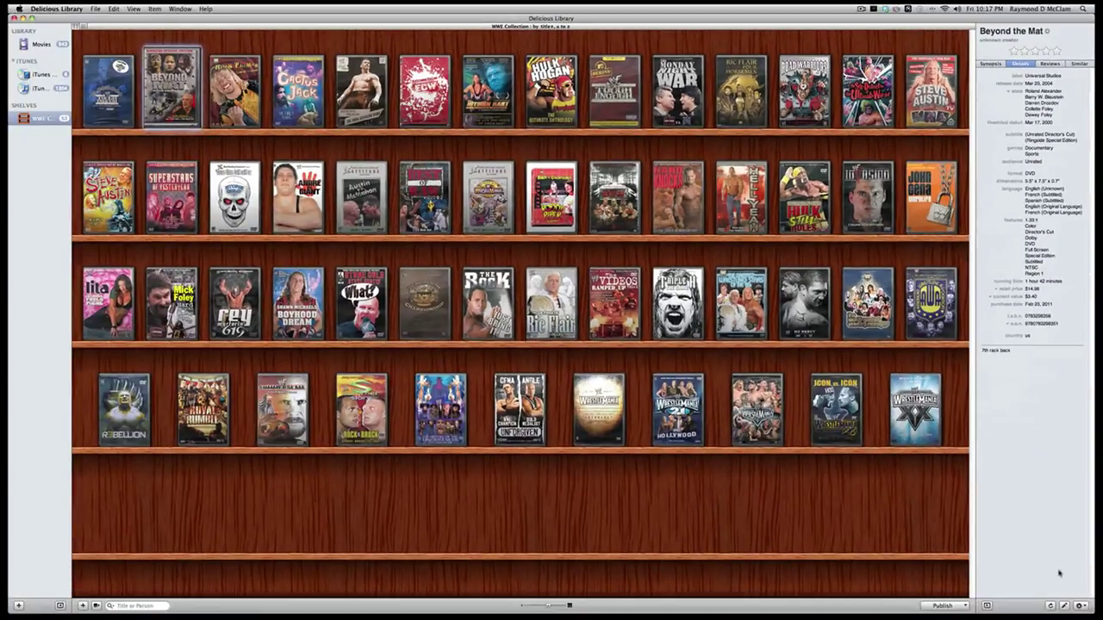
pyautogui.click(1015, 322)
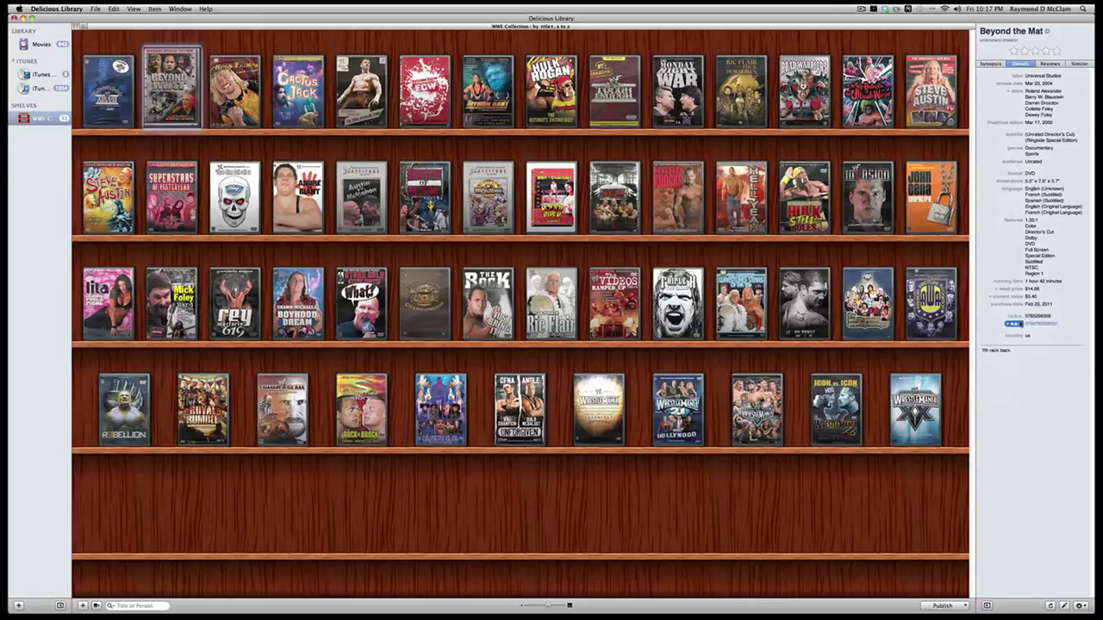
# Step: Create a smart shelf named "tyler perry" that collects items whose Title contains "tyler perry"
pyautogui.click(52, 44)
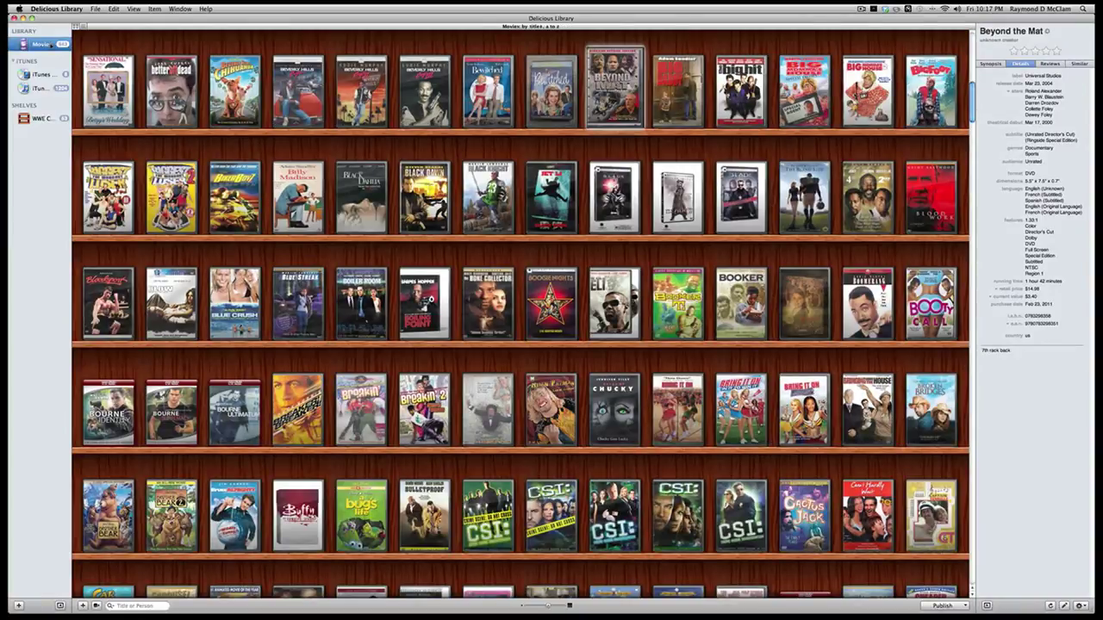
pyautogui.click(19, 605)
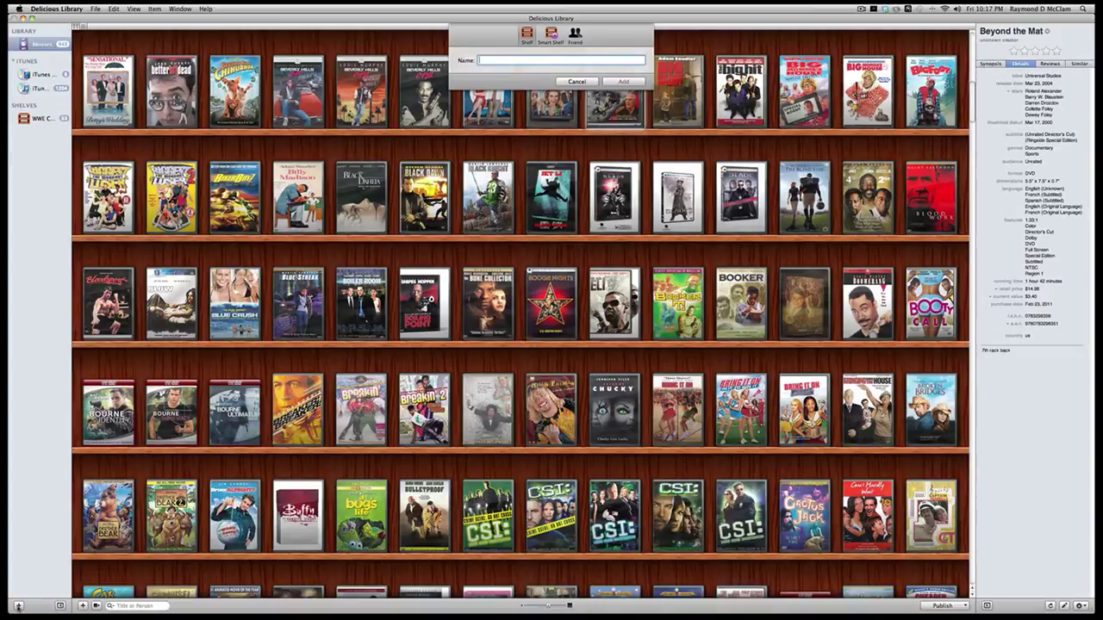
pyautogui.click(550, 36)
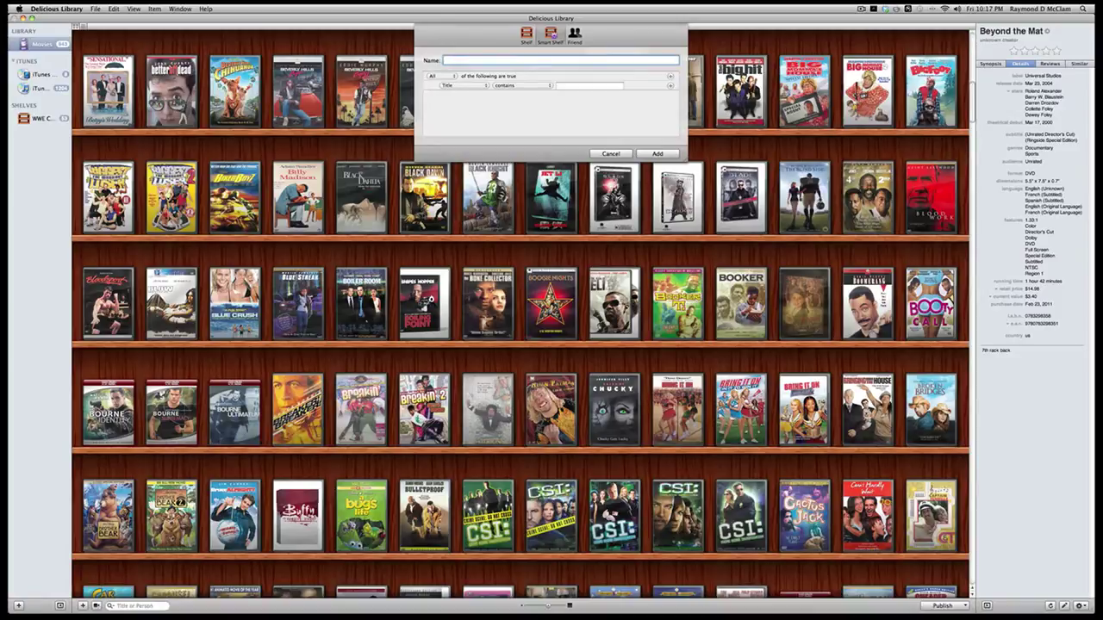
pyautogui.write('tyler perry')
pyautogui.click(571, 87)
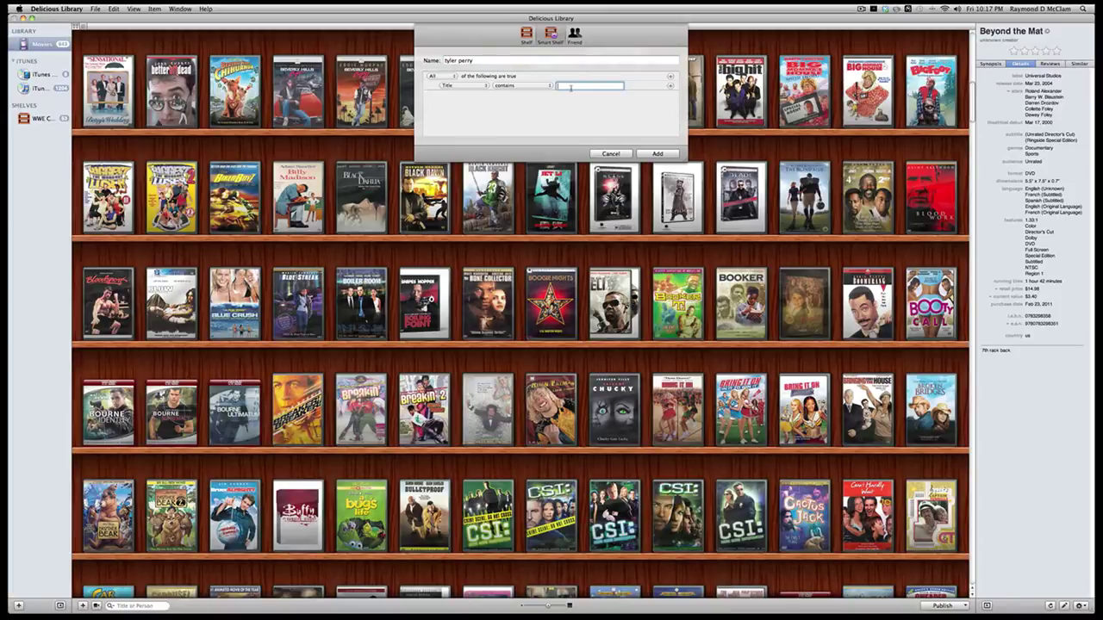
pyautogui.write('tyler perry')
pyautogui.click(658, 153)
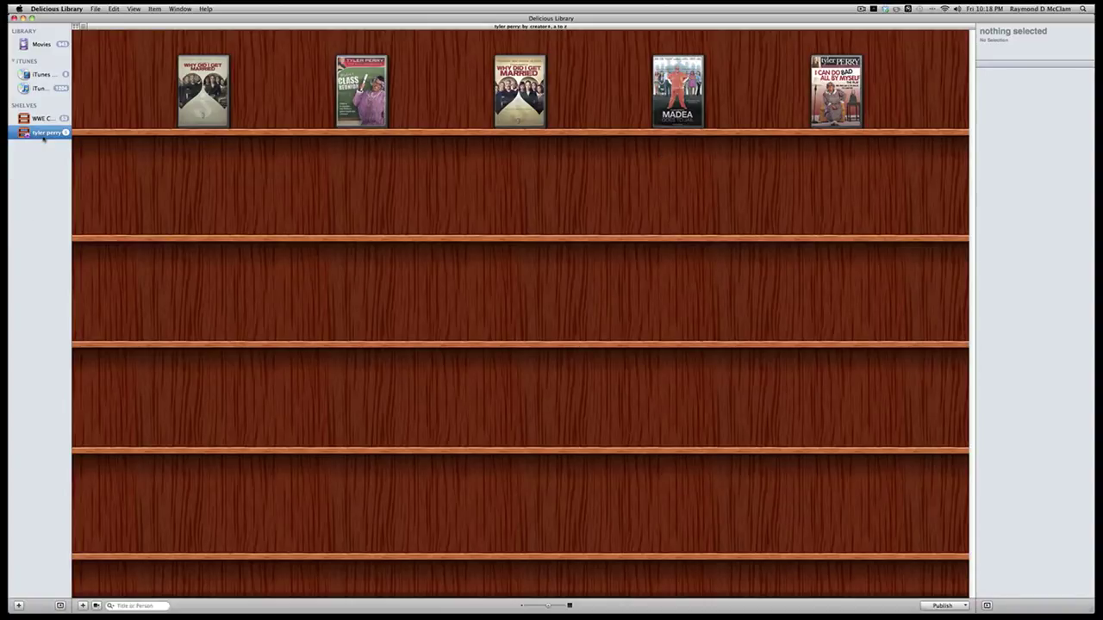
# Step: Find "family that" in the Movies library and try to add The Family That Preys to the tyler perry smart shelf
pyautogui.click(43, 44)
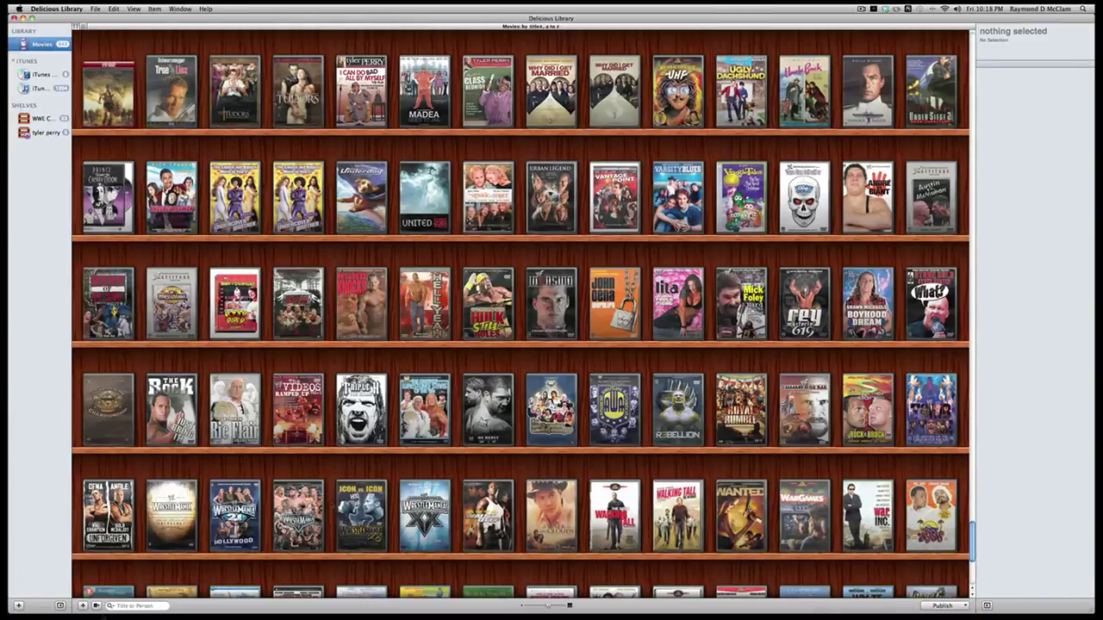
pyautogui.click(156, 607)
pyautogui.write('f')
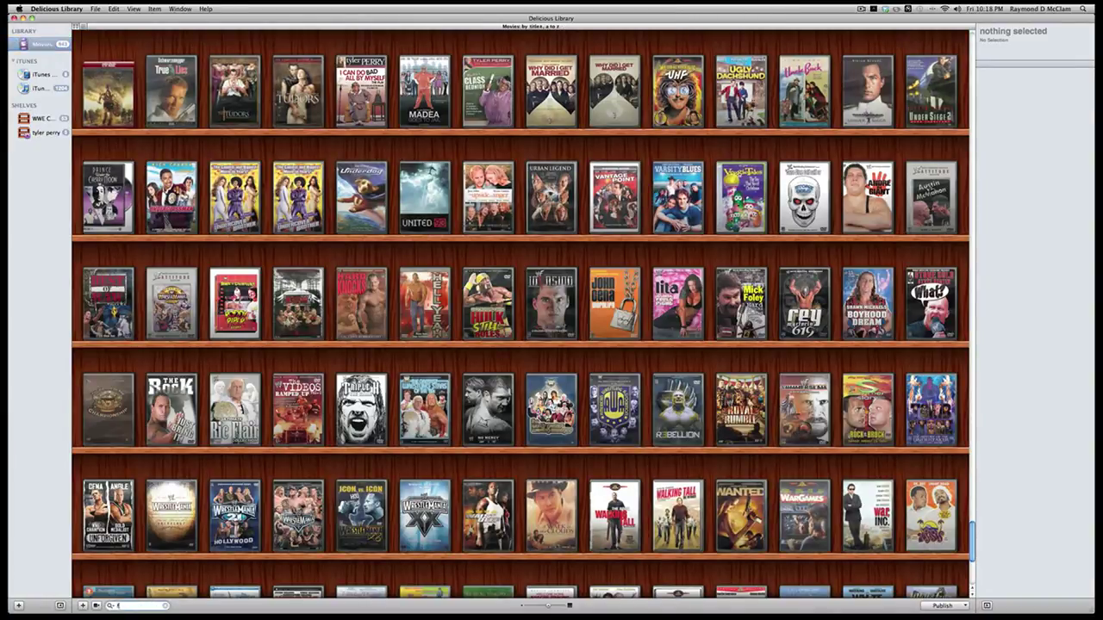
pyautogui.write('amily that')
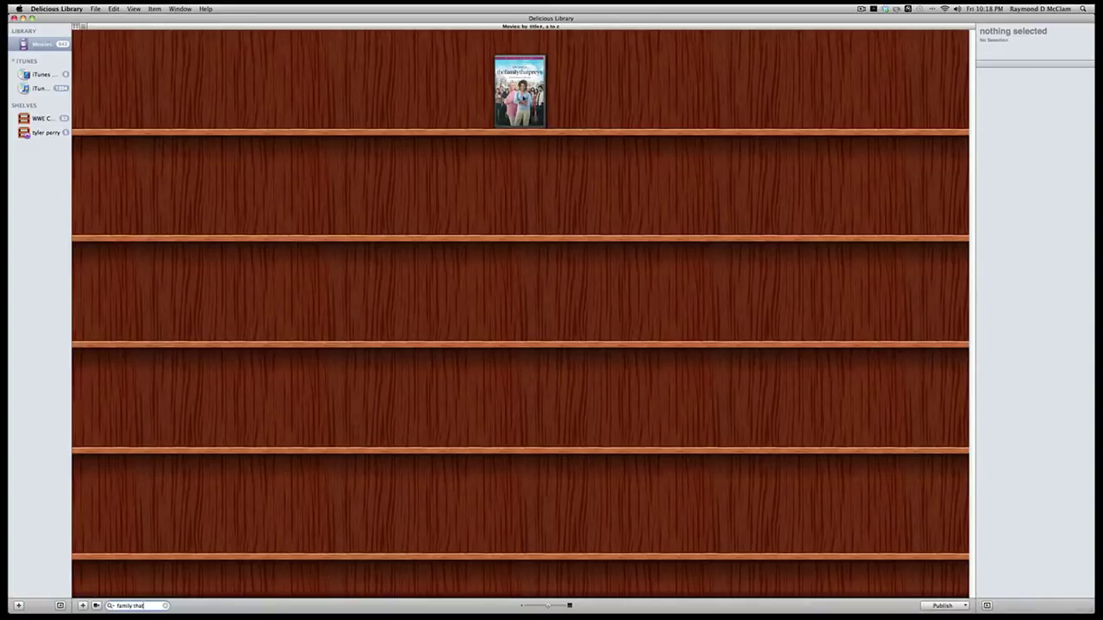
pyautogui.moveTo(525, 99); pyautogui.dragTo(40, 134)
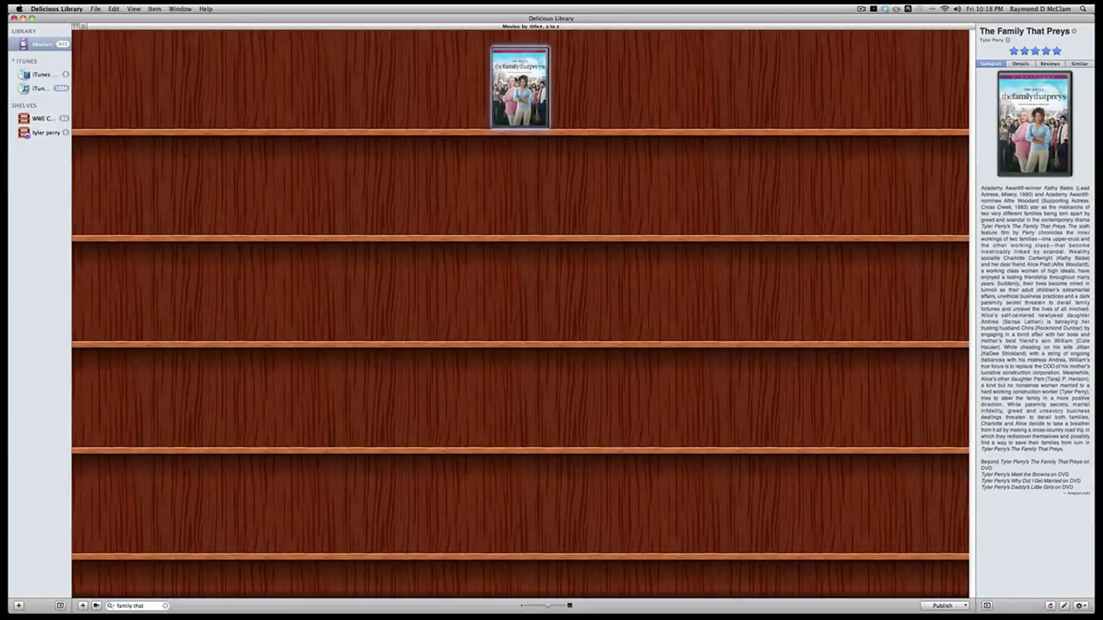
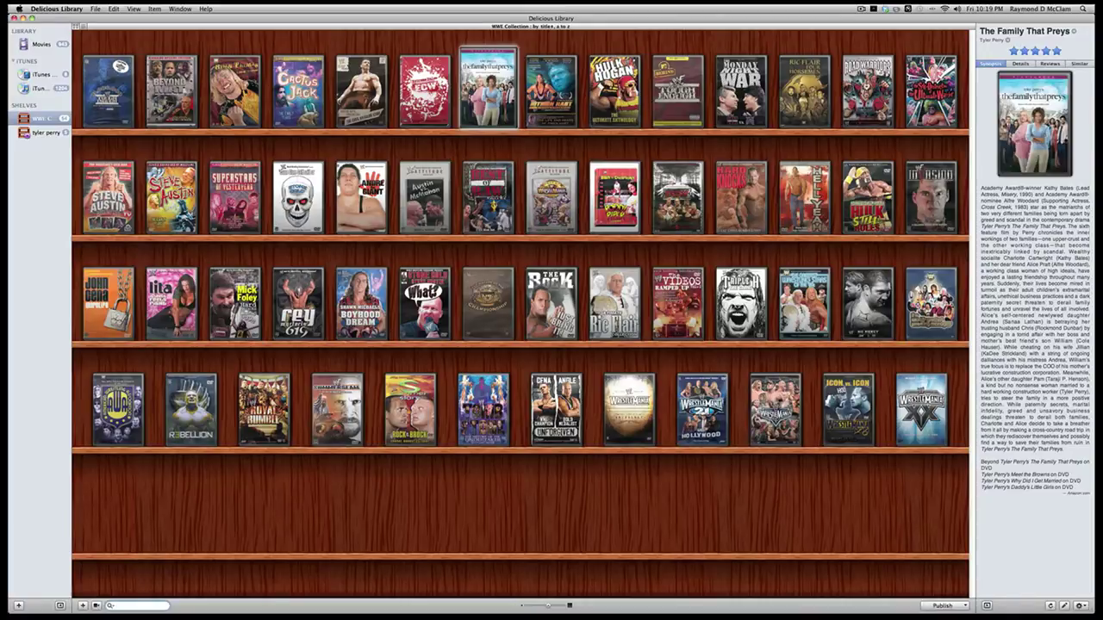
# Step: Remove The Family That Preys from the WWE Collection shelf and return to the Movies library
pyautogui.rightClick(494, 79)
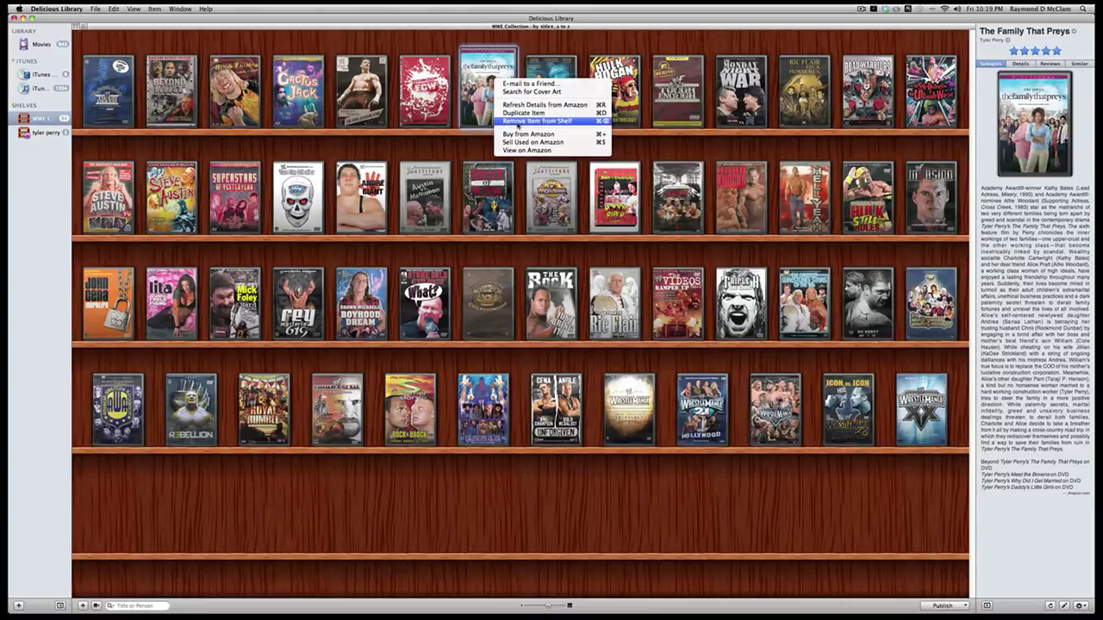
pyautogui.click(519, 121)
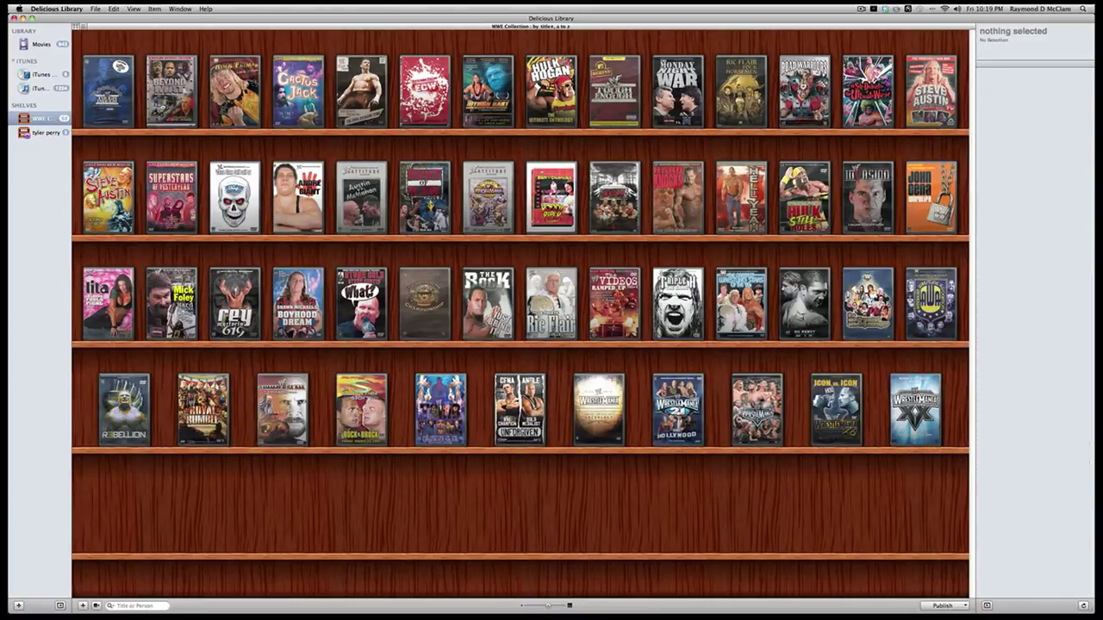
pyautogui.click(48, 48)
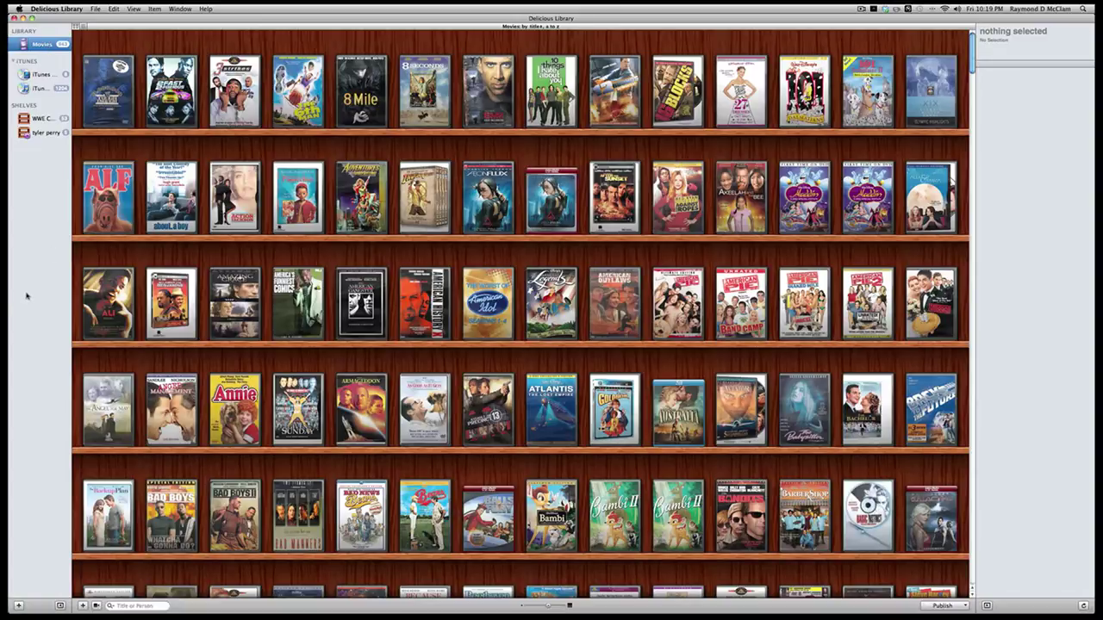
# Step: Add the videogame Game Party: In Motion by scanning it with the video barcode scanner, and close the scanner
pyautogui.click(97, 605)
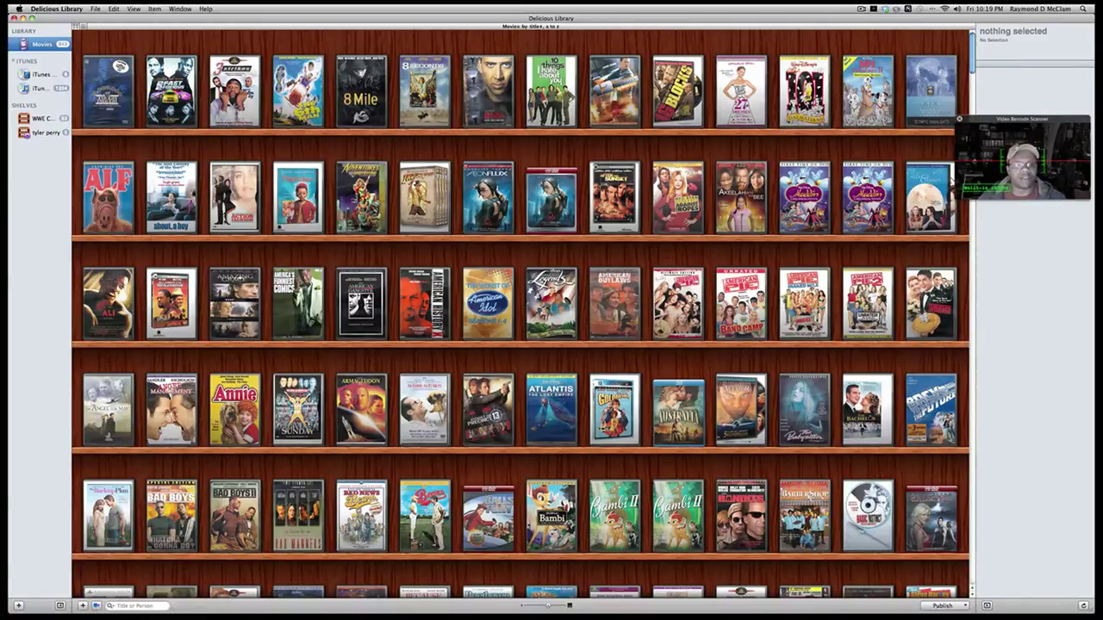
pyautogui.moveTo(1020, 119); pyautogui.dragTo(1013, 94)
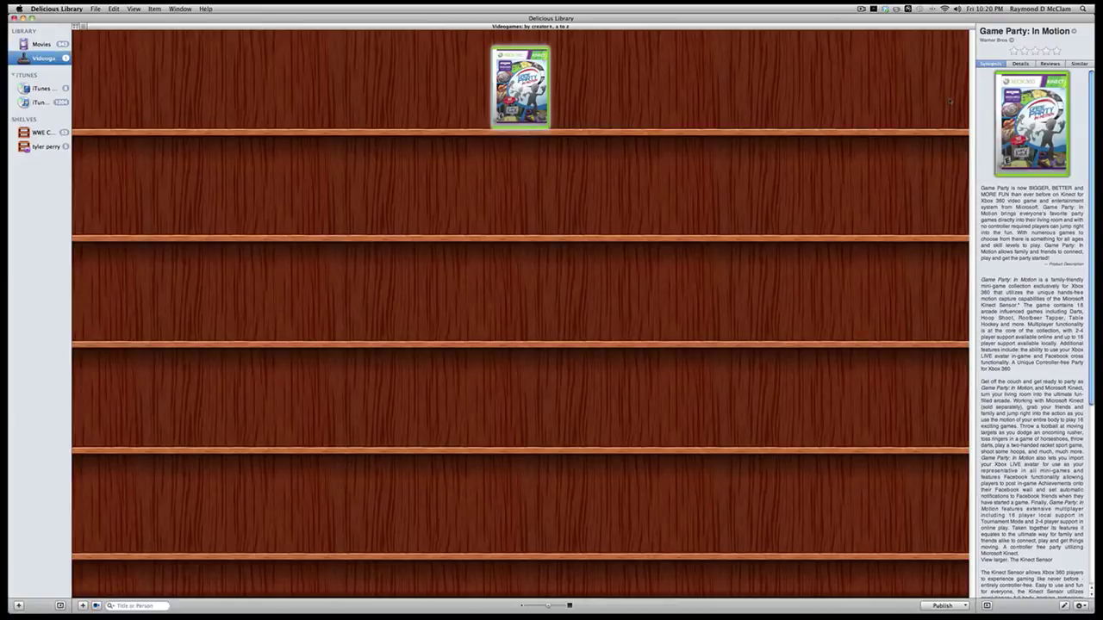
pyautogui.click(951, 94)
# Step: Read the synopsis of Game Party: In Motion and view its details
pyautogui.scroll(-5, 1046, 269)
pyautogui.scroll(-3, 1041, 245)
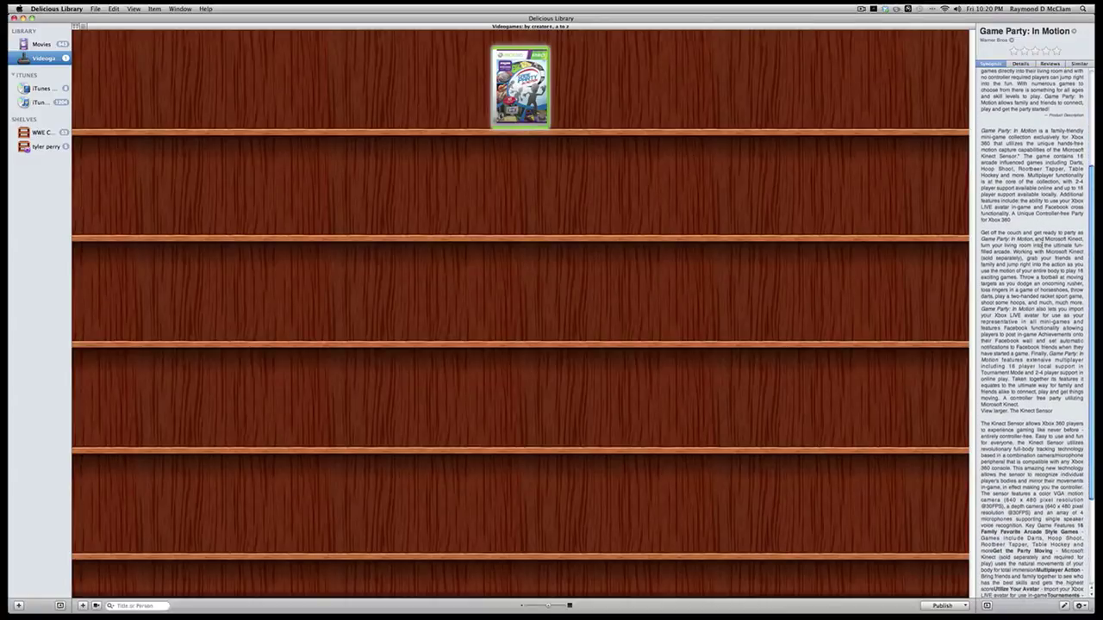
pyautogui.scroll(8, 1042, 245)
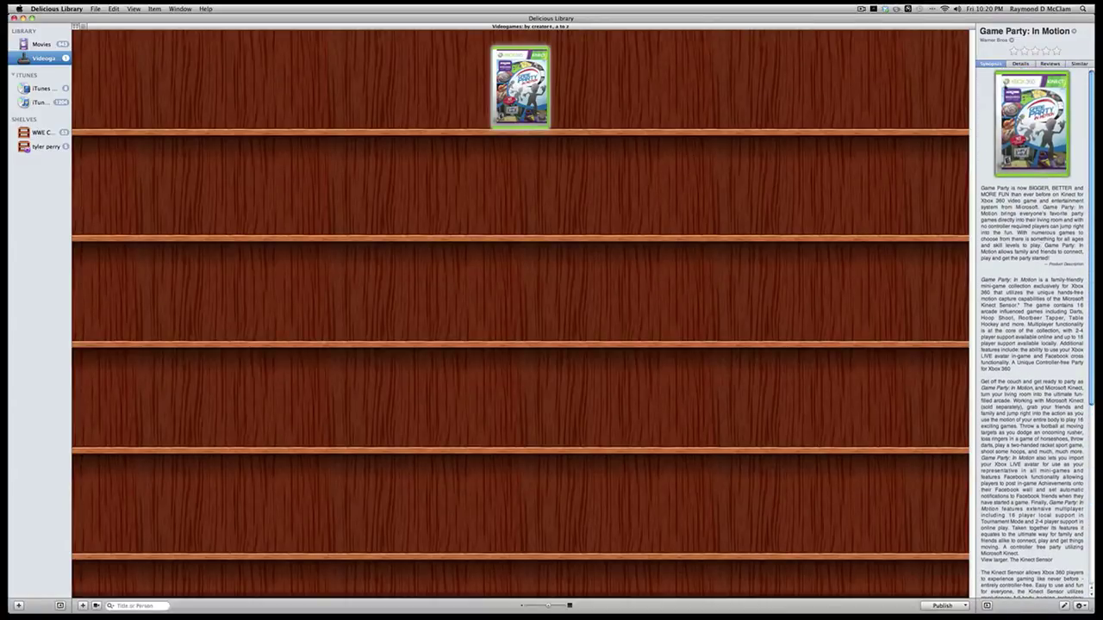
pyautogui.click(1020, 64)
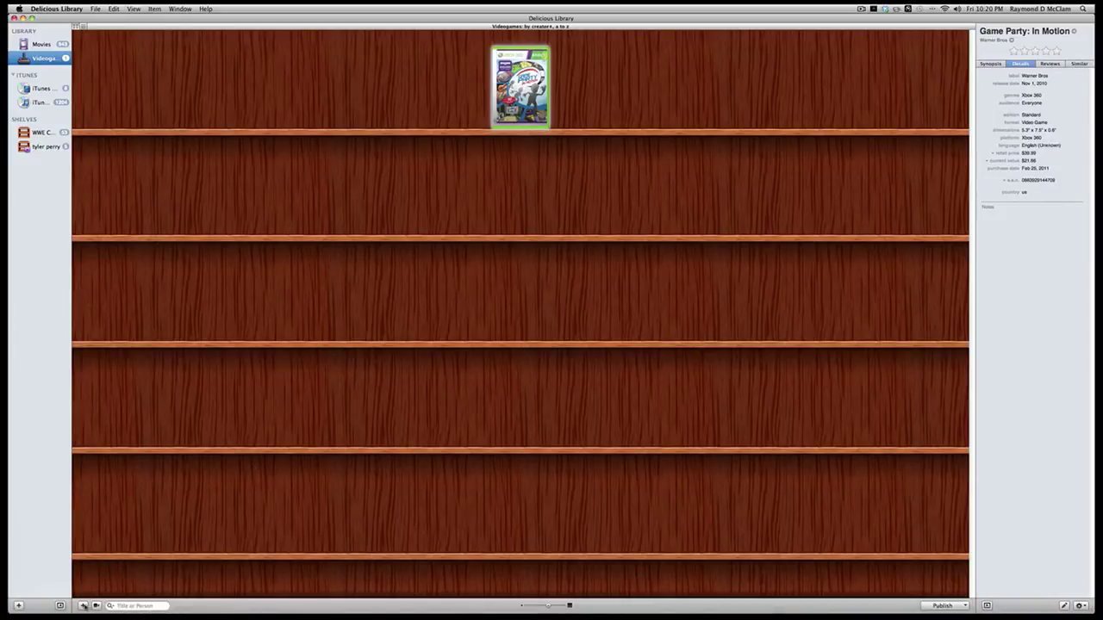
pyautogui.click(83, 606)
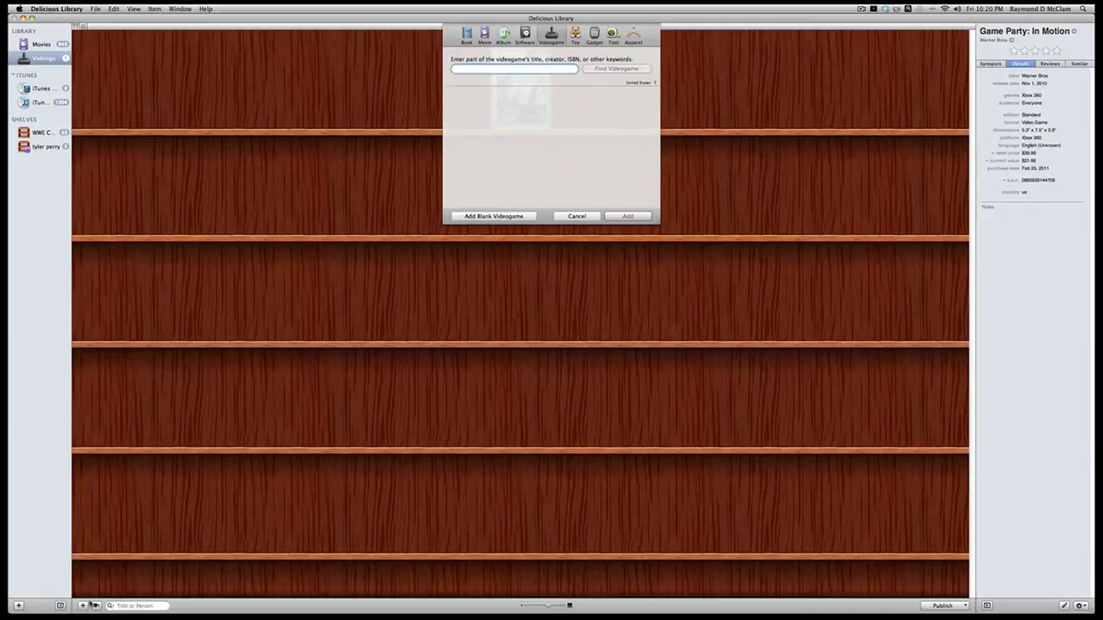
pyautogui.write('9780')
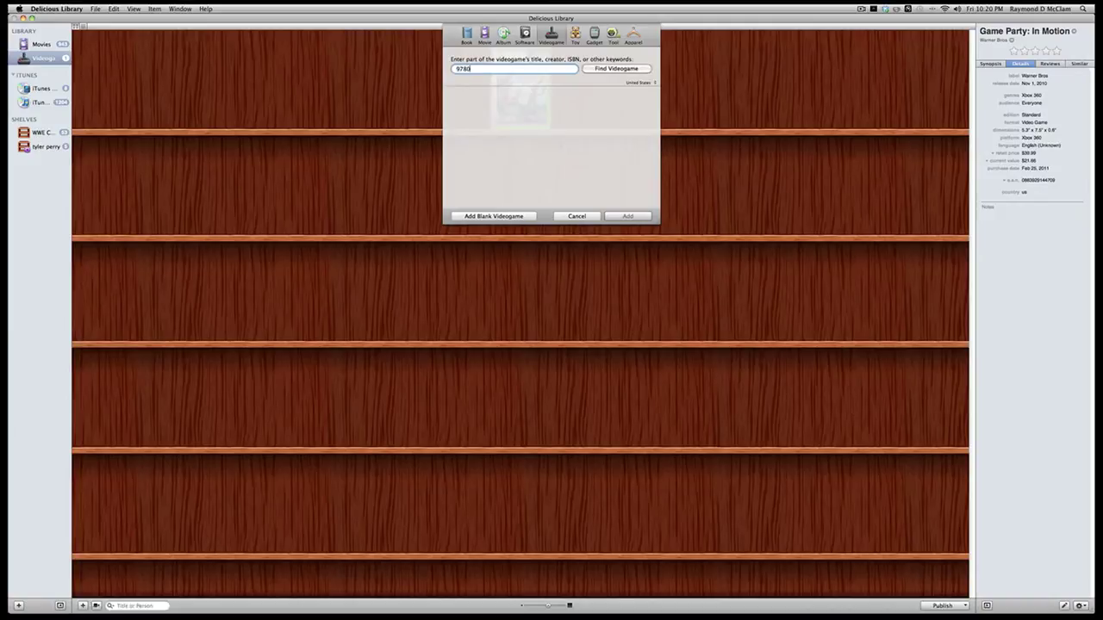
pyautogui.write('743493802')
pyautogui.press('Return')
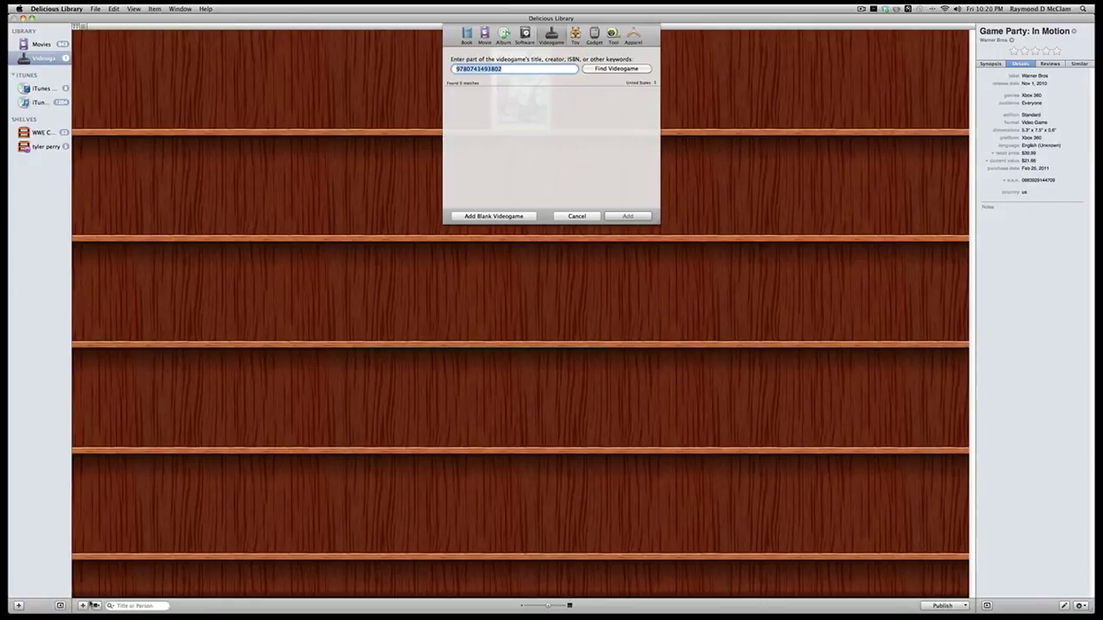
# Step: Switch the ISBN search to books, add Heartbreak & Triumph: The Shawn Michaels Story, and view its details
pyautogui.click(466, 42)
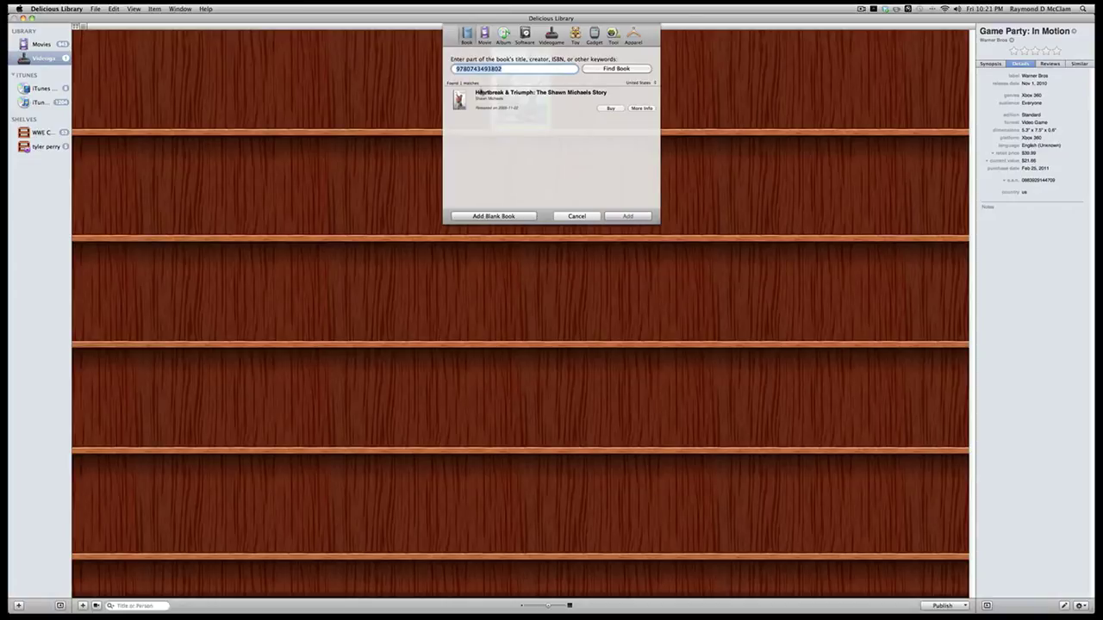
pyautogui.click(531, 97)
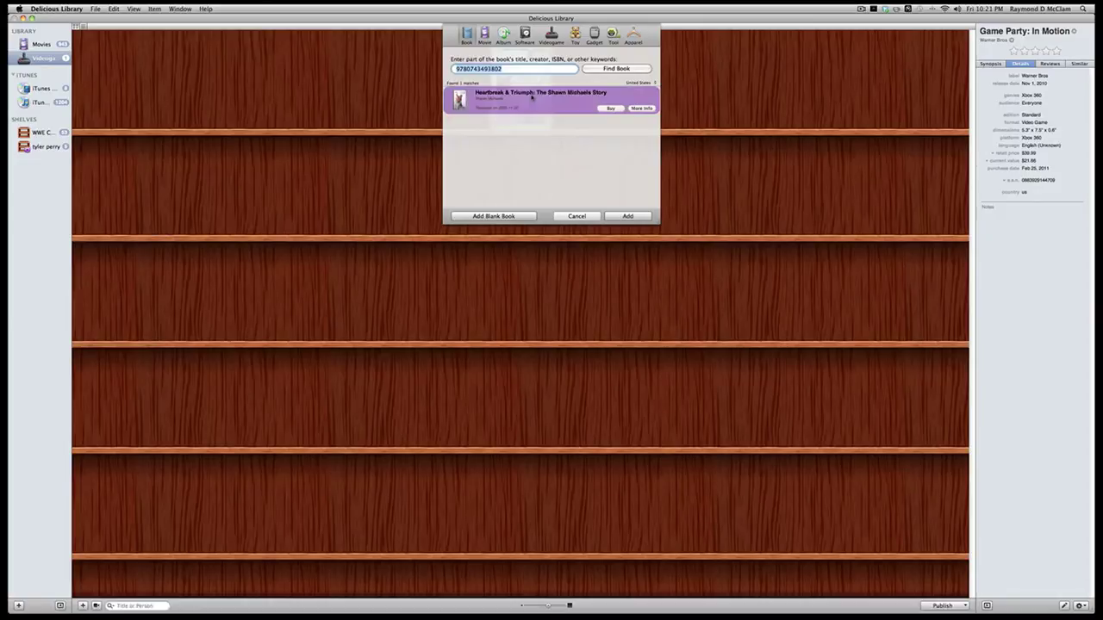
pyautogui.click(628, 216)
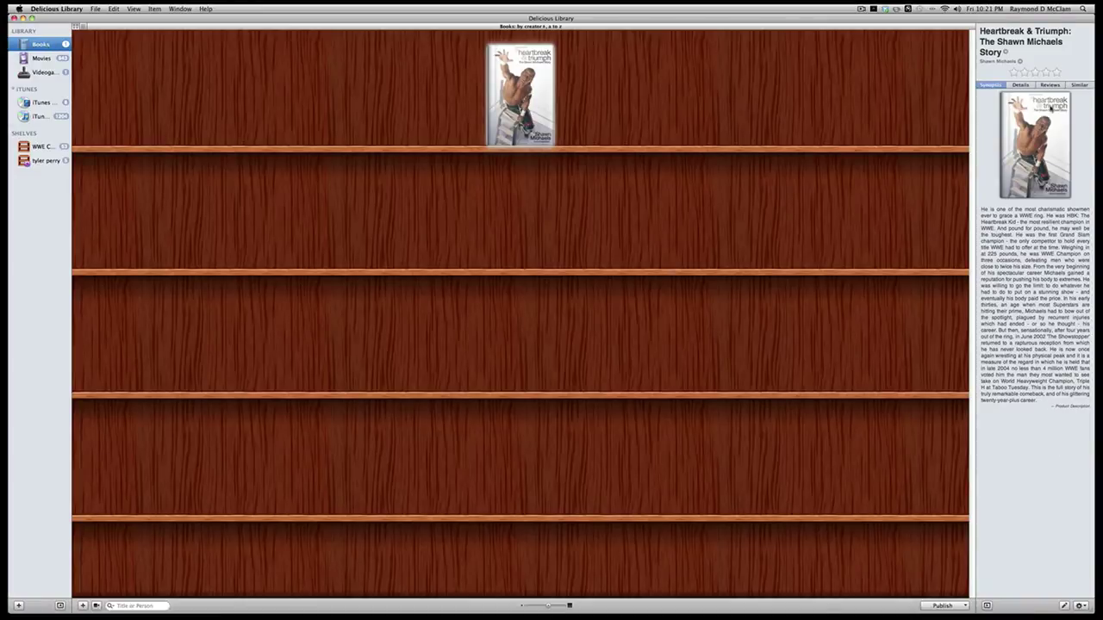
pyautogui.click(1020, 85)
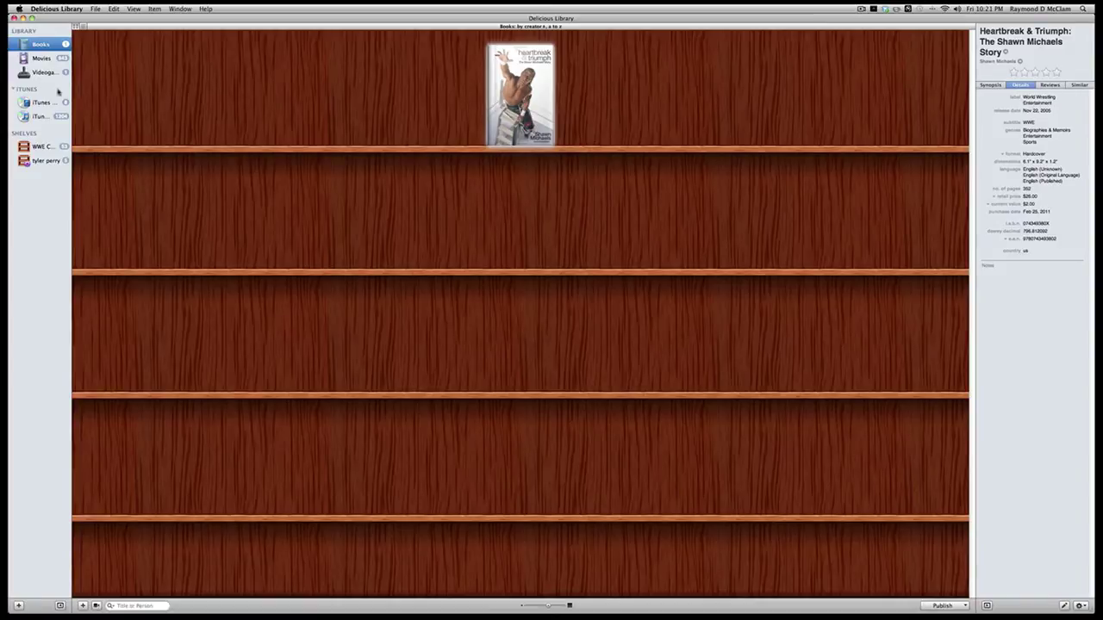
# Step: Open the Movies library and show the shelf labels
pyautogui.click(49, 58)
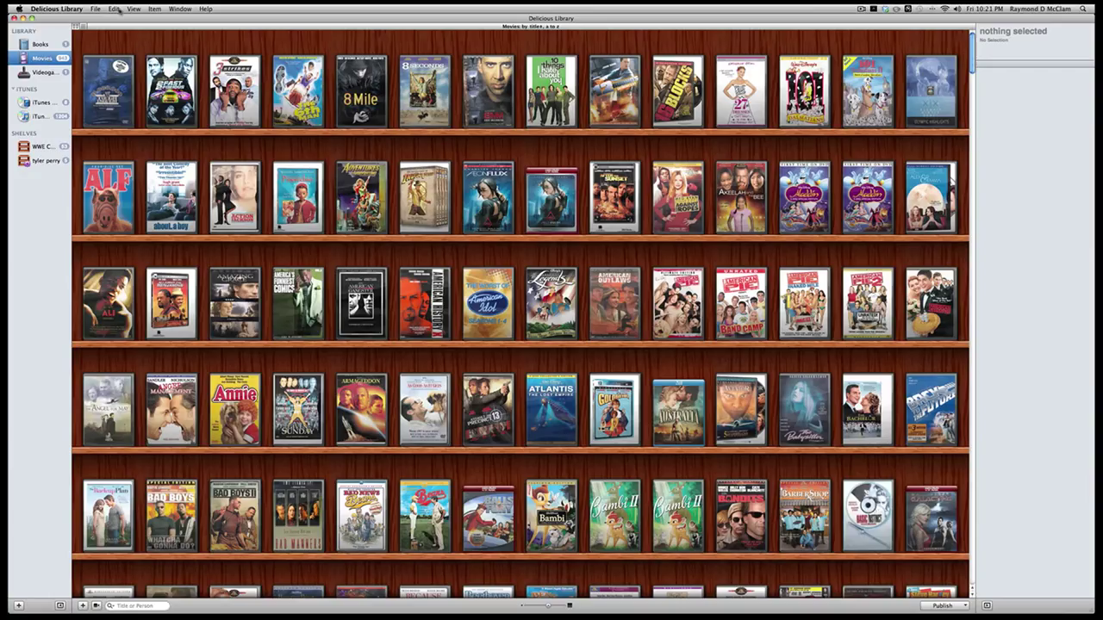
pyautogui.click(132, 8)
pyautogui.click(143, 32)
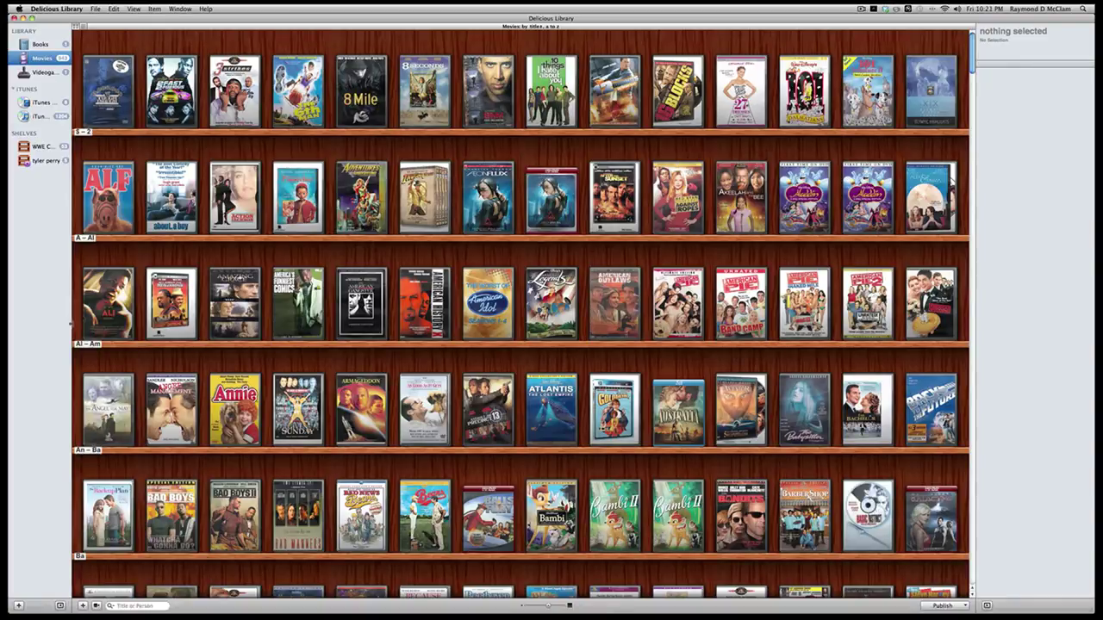
# Step: Browse the movie shelves to examine the alphabetical range labels and the scrolling information
pyautogui.scroll(-15, 445, 134)
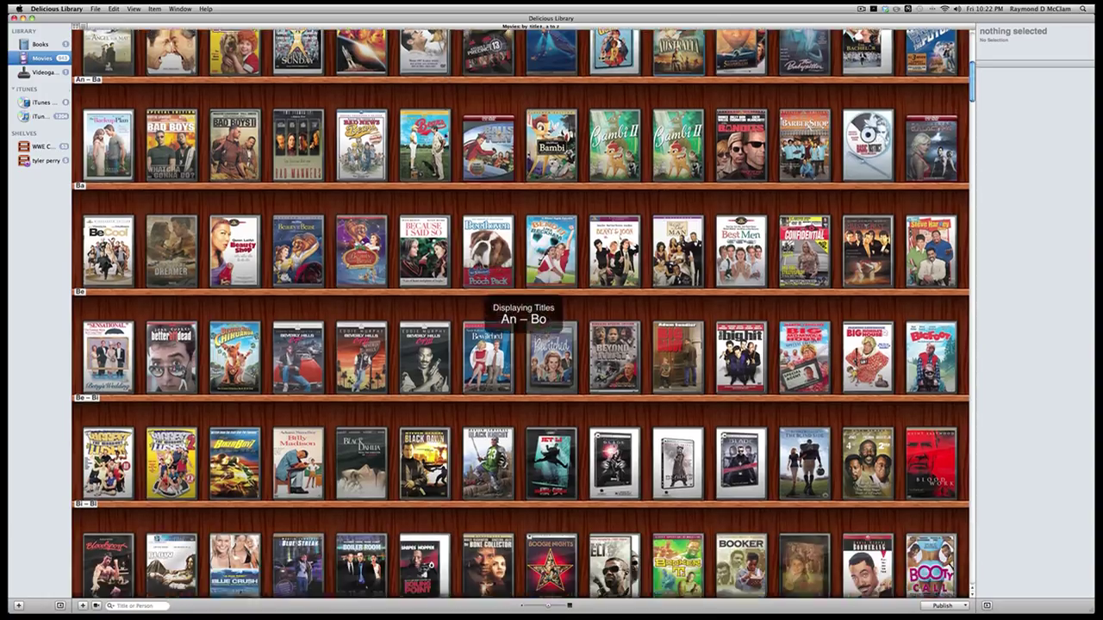
pyautogui.scroll(-5, 521, 313)
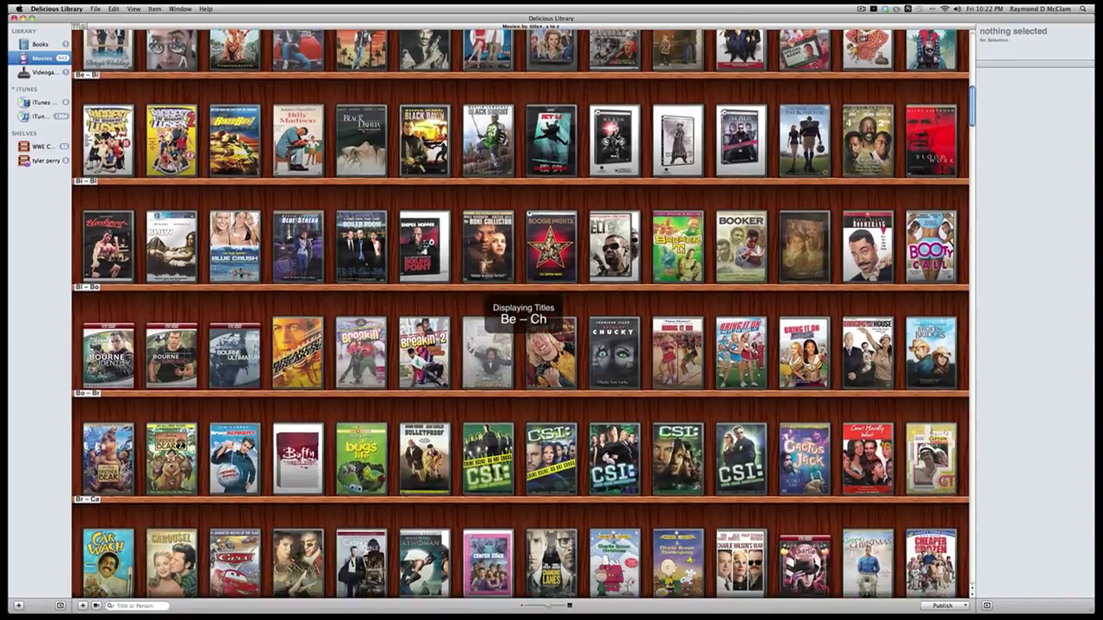
pyautogui.scroll(-3, 521, 314)
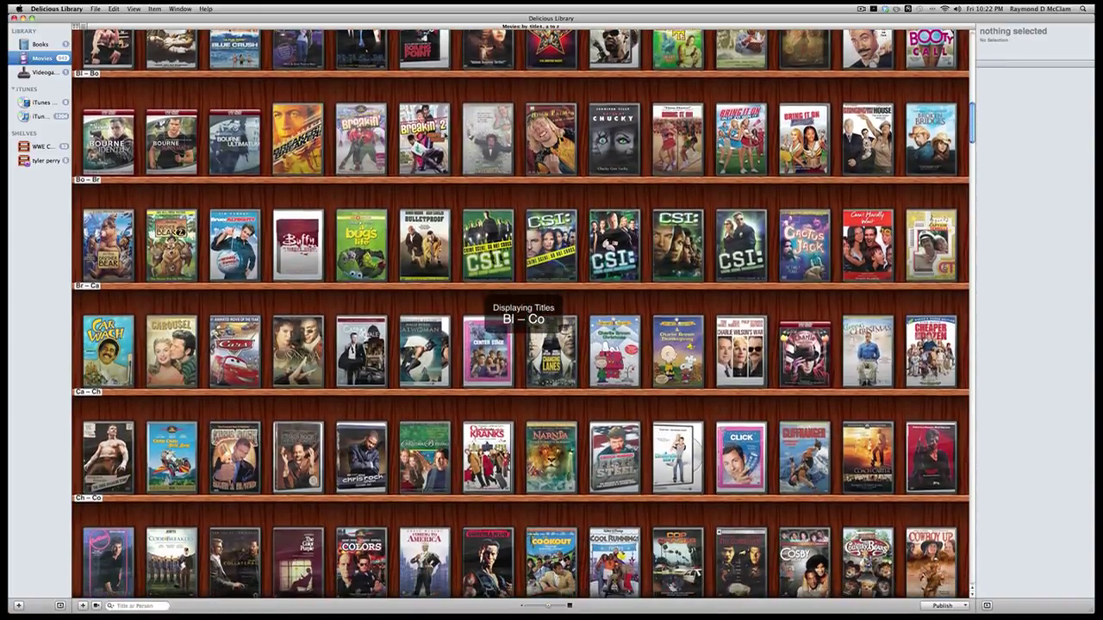
pyautogui.scroll(-3, 521, 314)
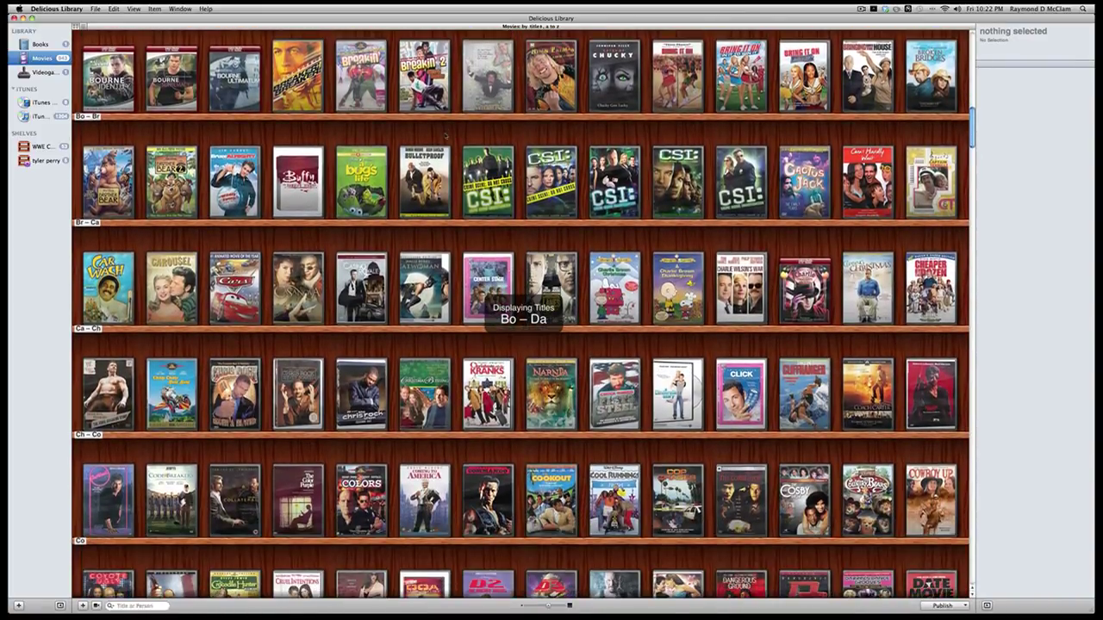
pyautogui.scroll(-3, 521, 314)
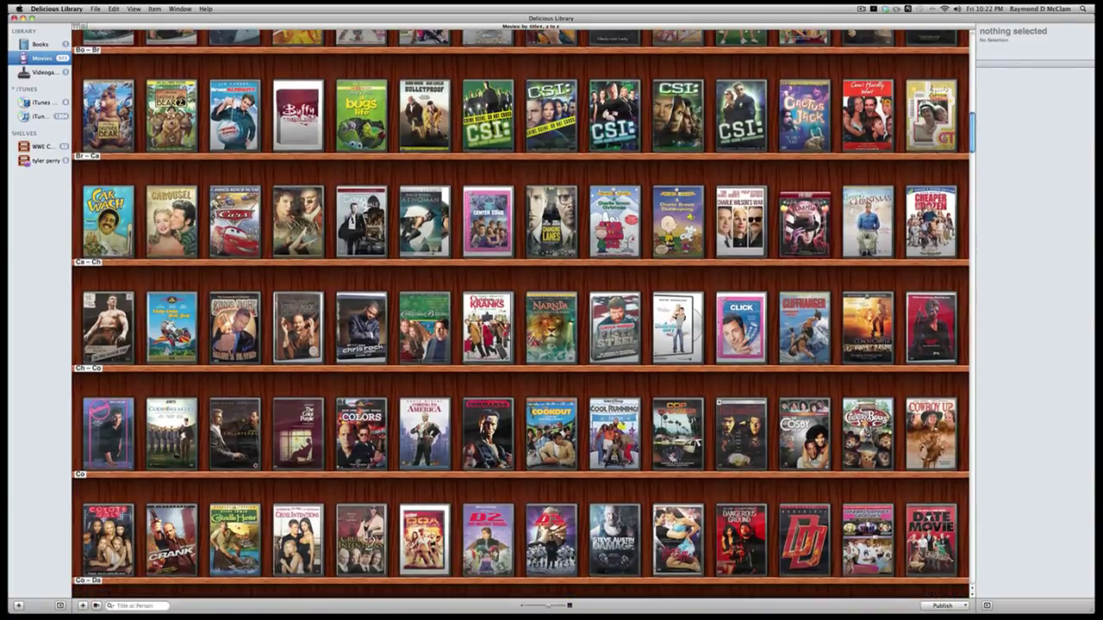
pyautogui.scroll(10, 446, 134)
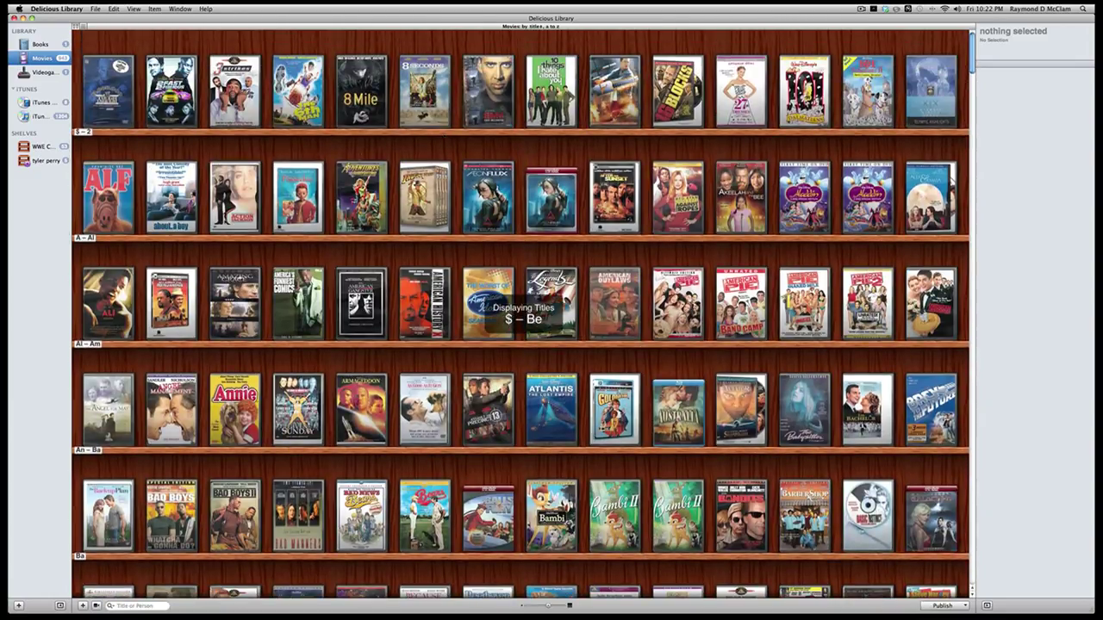
pyautogui.scroll(-5, 345, 172)
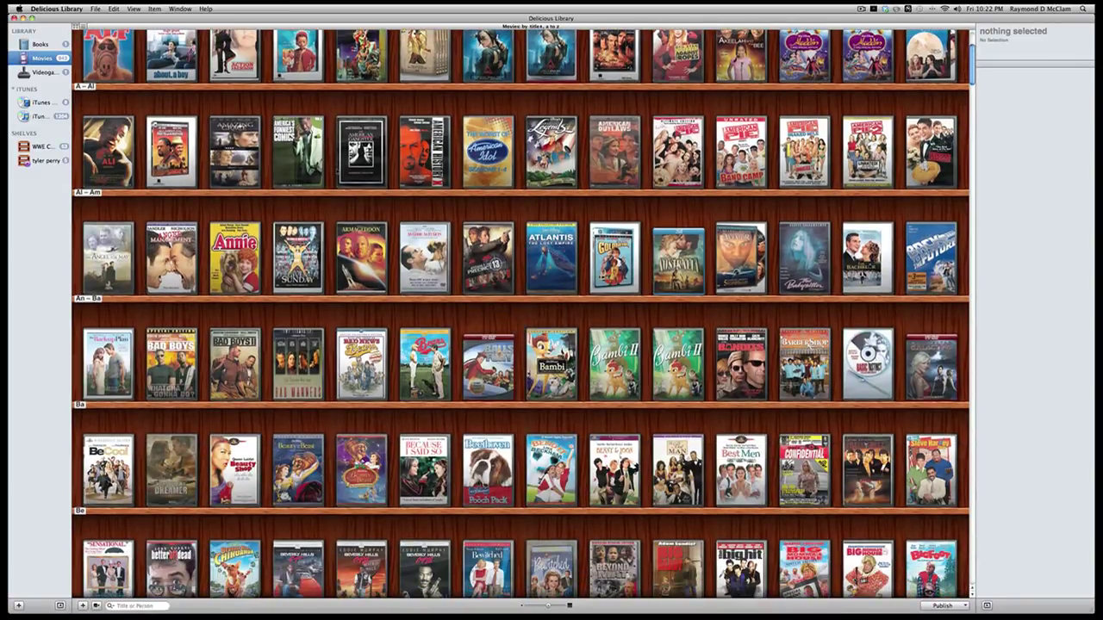
pyautogui.scroll(5, 522, 313)
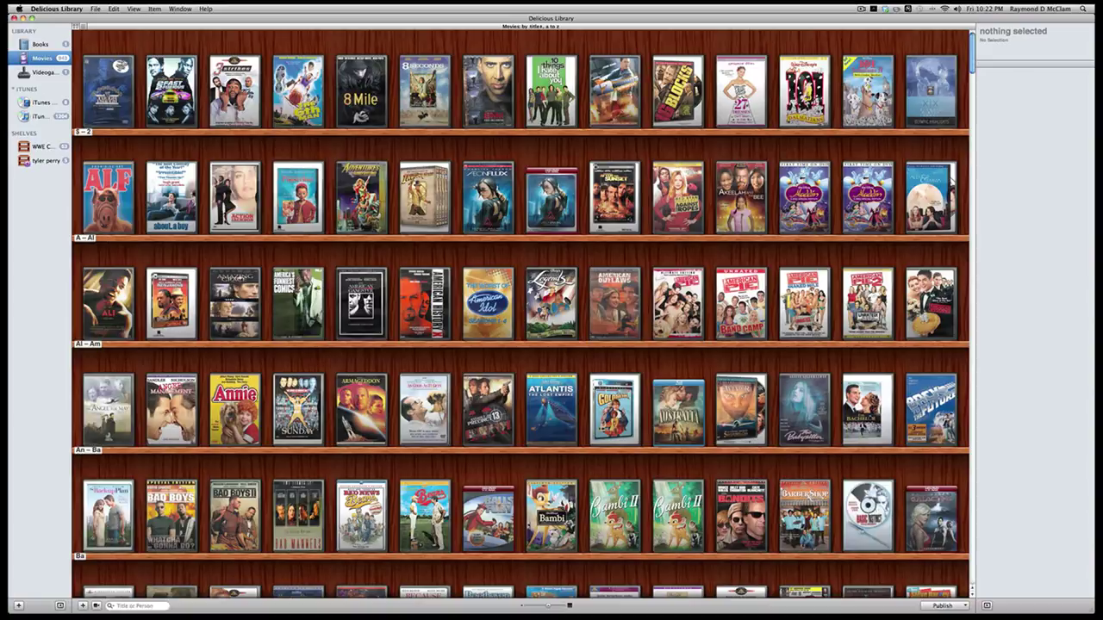
# Step: Hide the shelf labels in the Movies library and look over the available backup, export and import commands
pyautogui.click(135, 10)
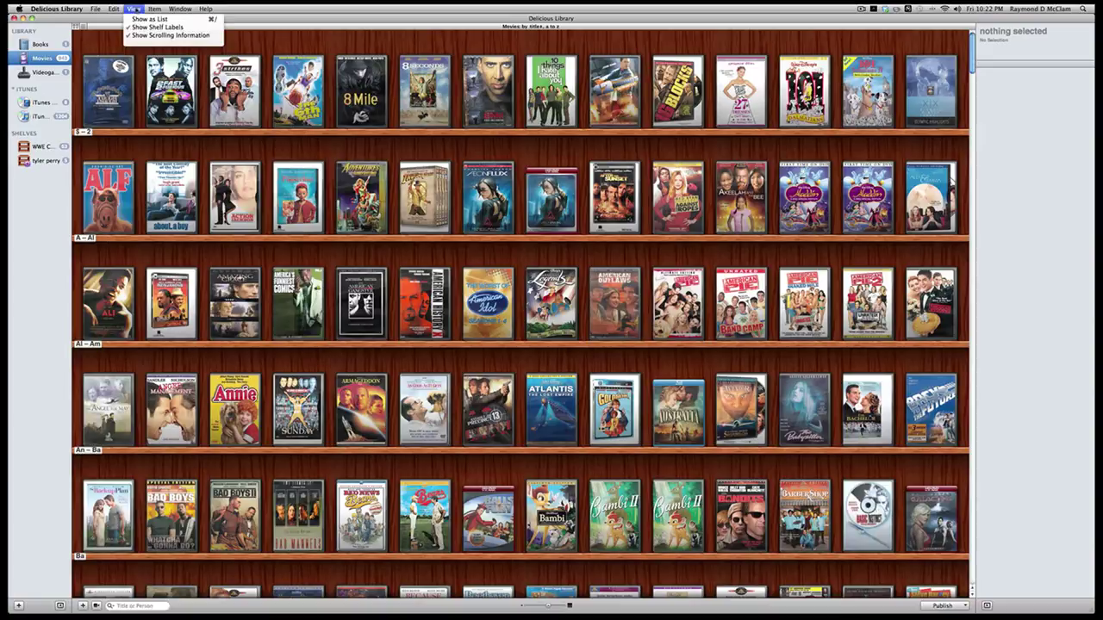
pyautogui.click(144, 28)
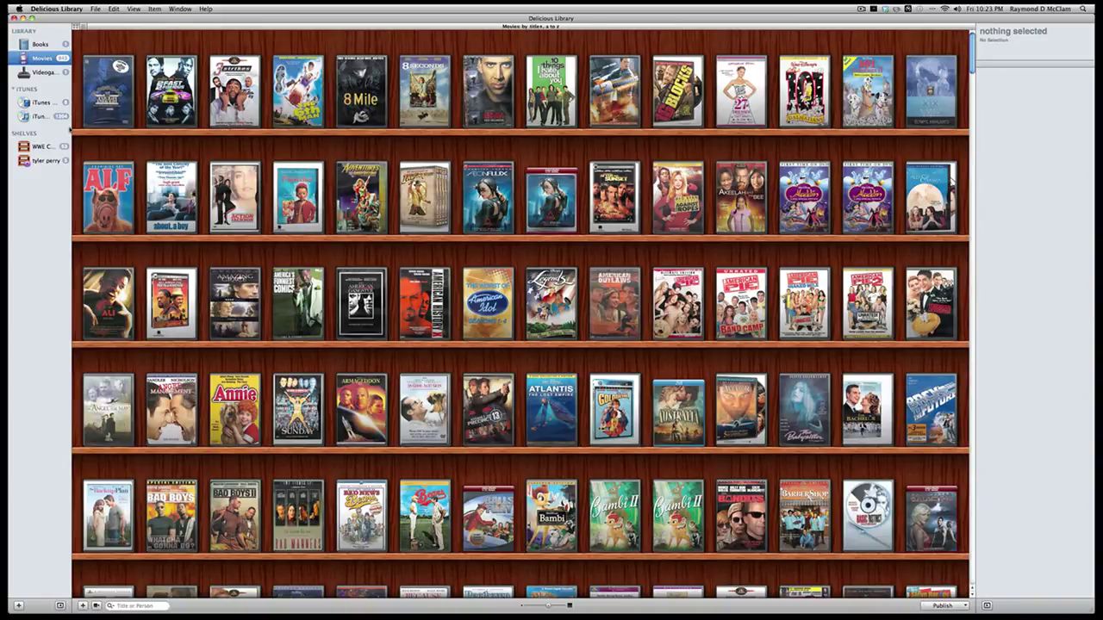
pyautogui.click(97, 10)
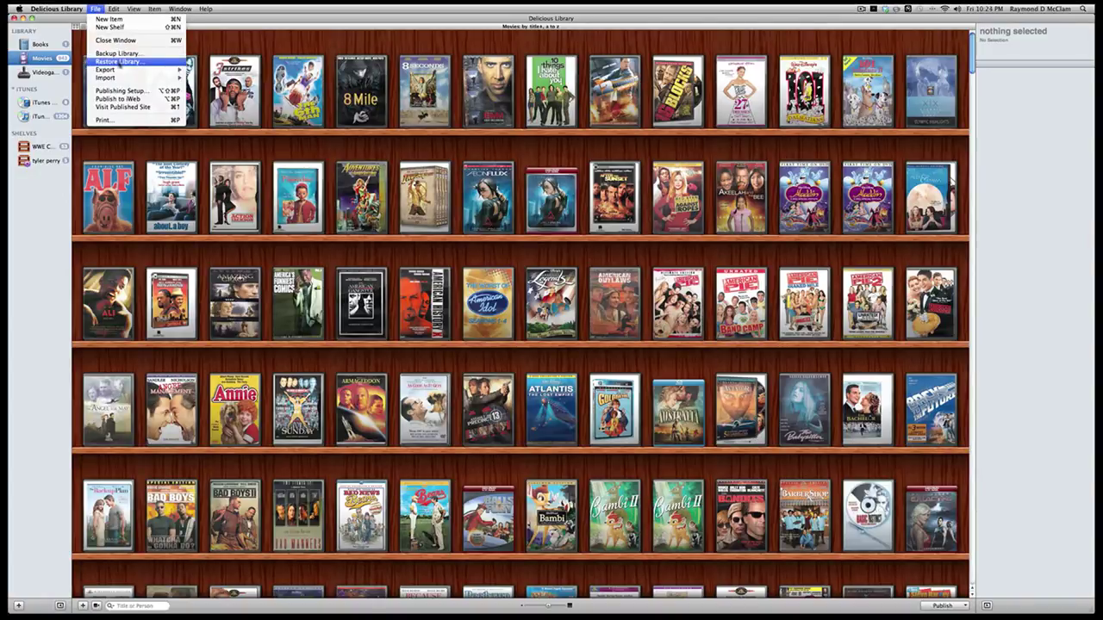
pyautogui.click(26, 236)
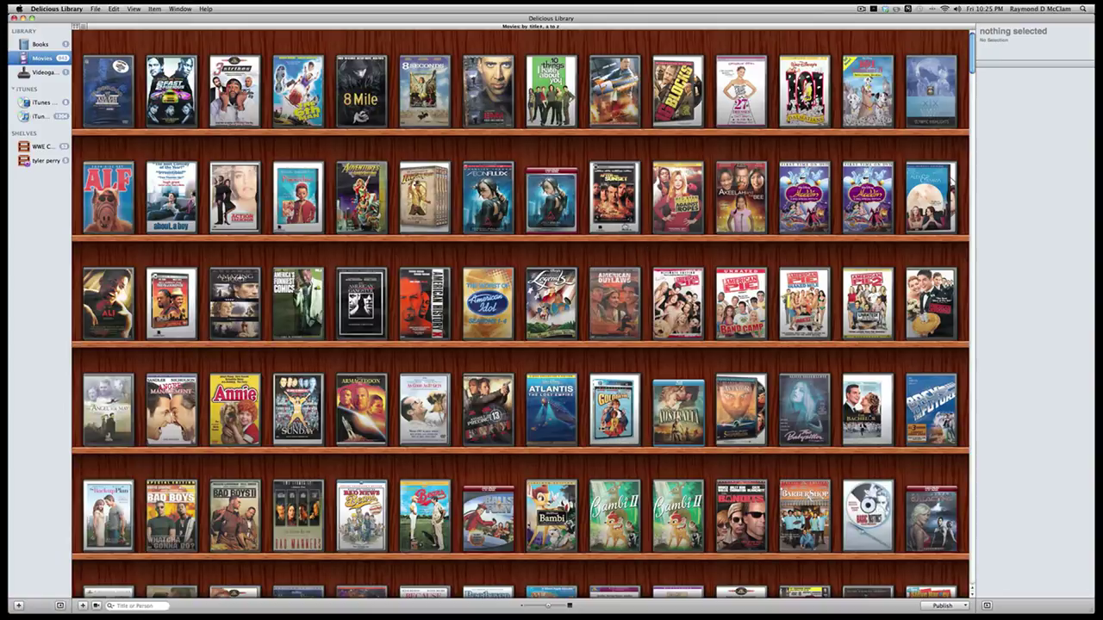
# Step: Look at the Delicious Library 2 page in the App Store and close the store window
pyautogui.scroll(-3, 638, 220)
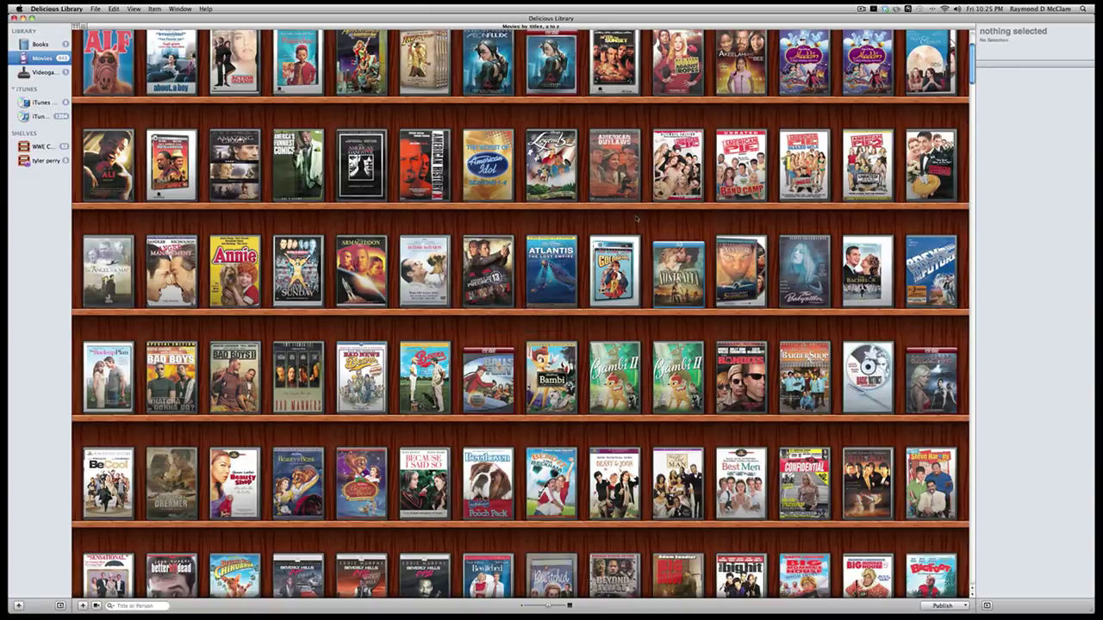
pyautogui.scroll(3, 637, 219)
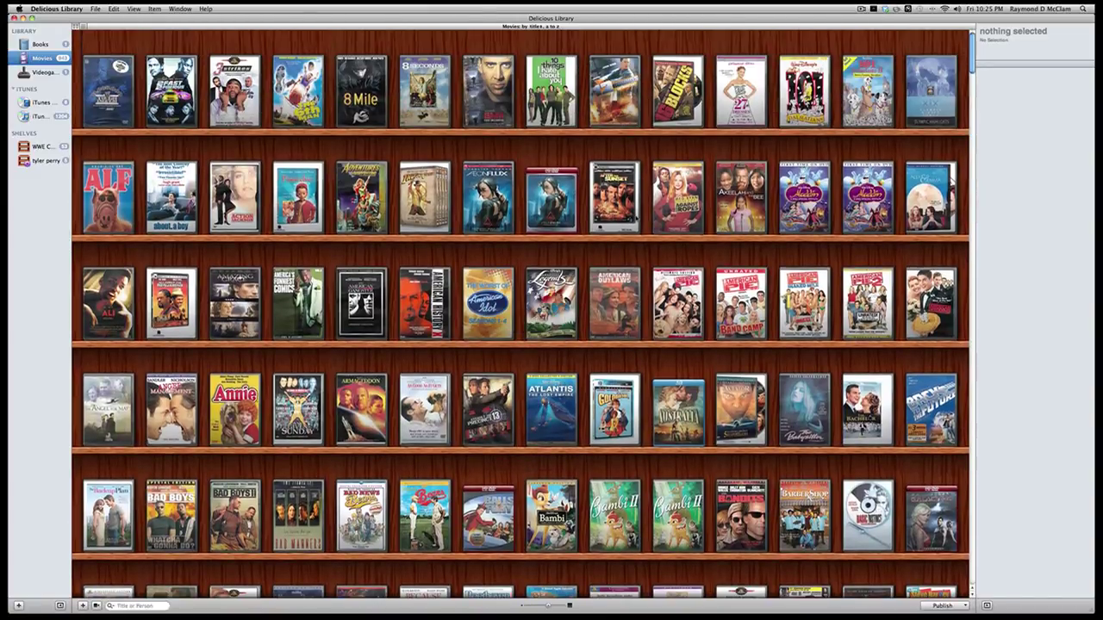
pyautogui.moveTo(980, 601)
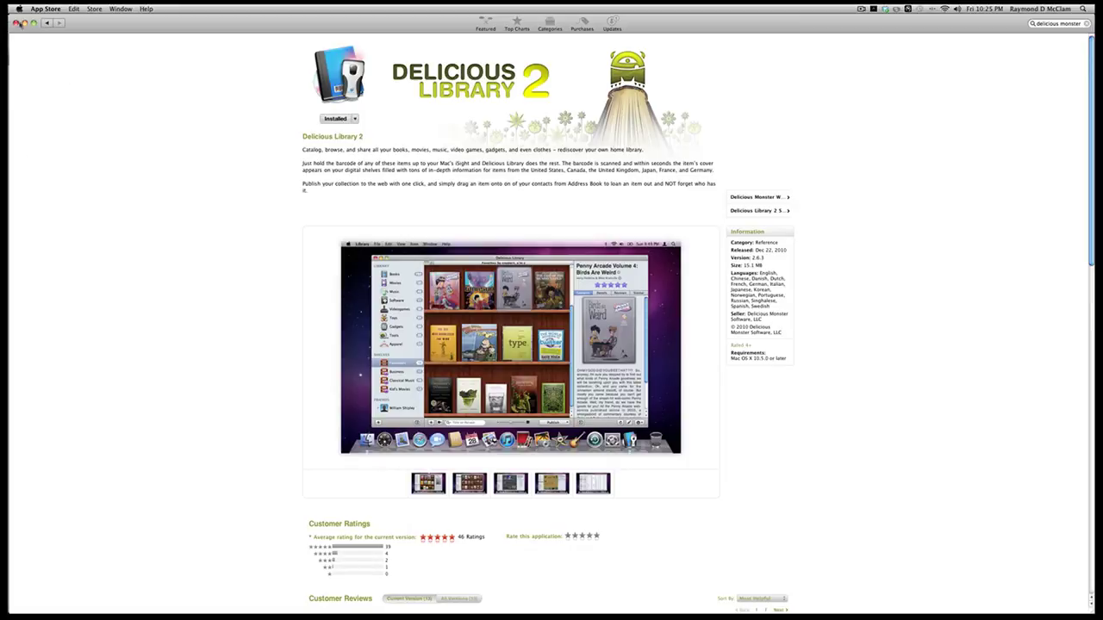
pyautogui.click(23, 23)
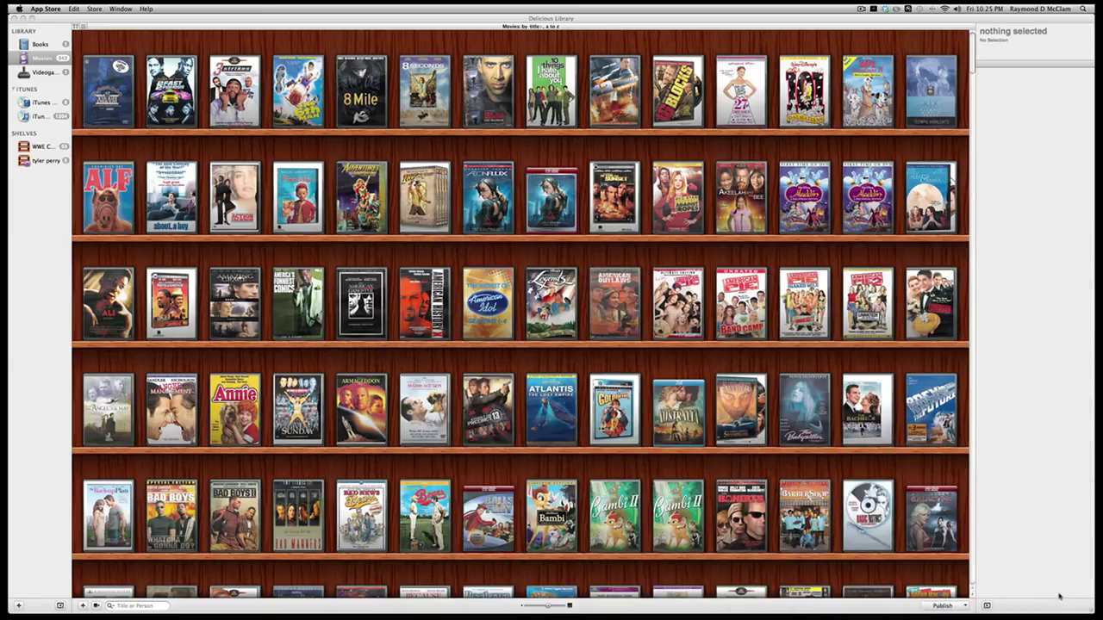
# Step: Open the publishing configuration and look through the 1-Column, 2-Column and 3-Column List templates
pyautogui.click(967, 606)
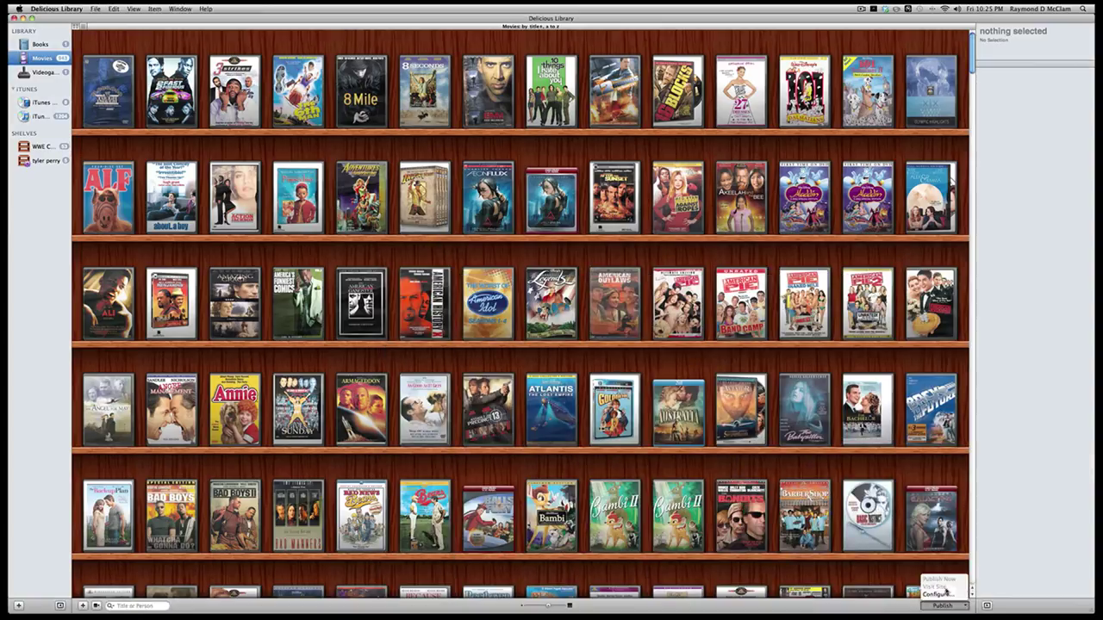
pyautogui.click(939, 594)
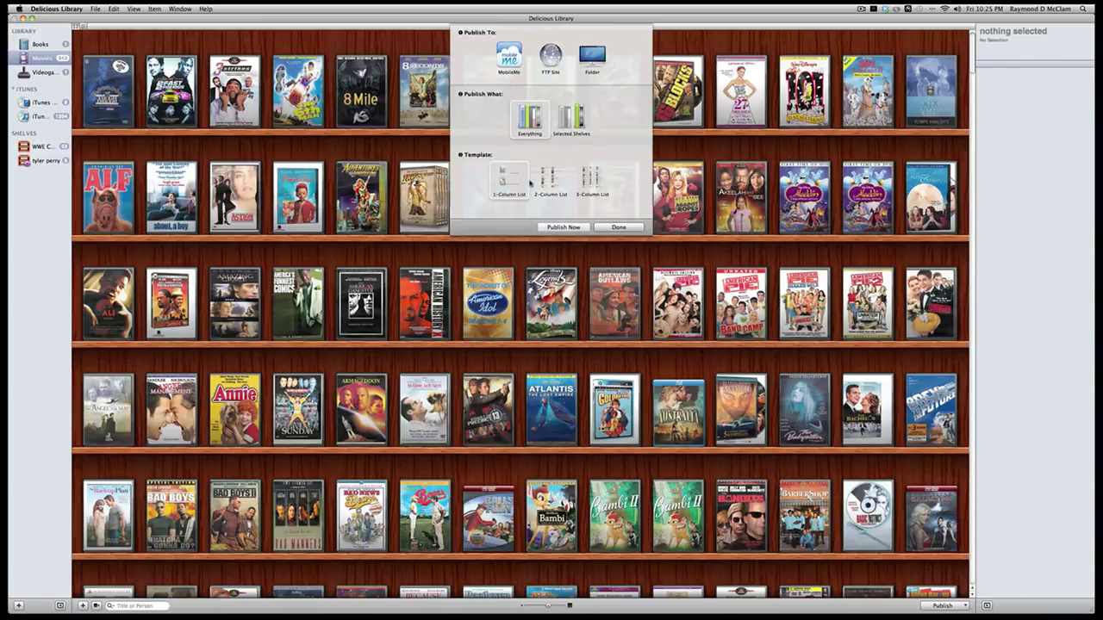
pyautogui.click(556, 181)
pyautogui.click(576, 185)
pyautogui.click(502, 177)
# Step: Set publishing to MobileMe with Selected Shelves, review the list of publishable shelves, and finish the configuration
pyautogui.click(509, 57)
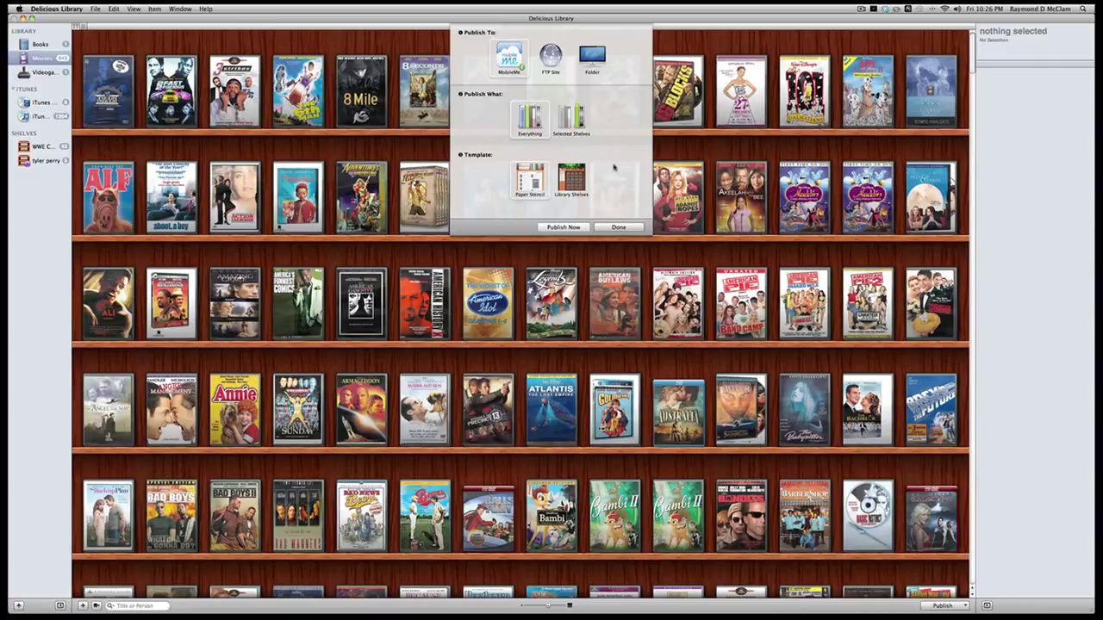
pyautogui.click(570, 116)
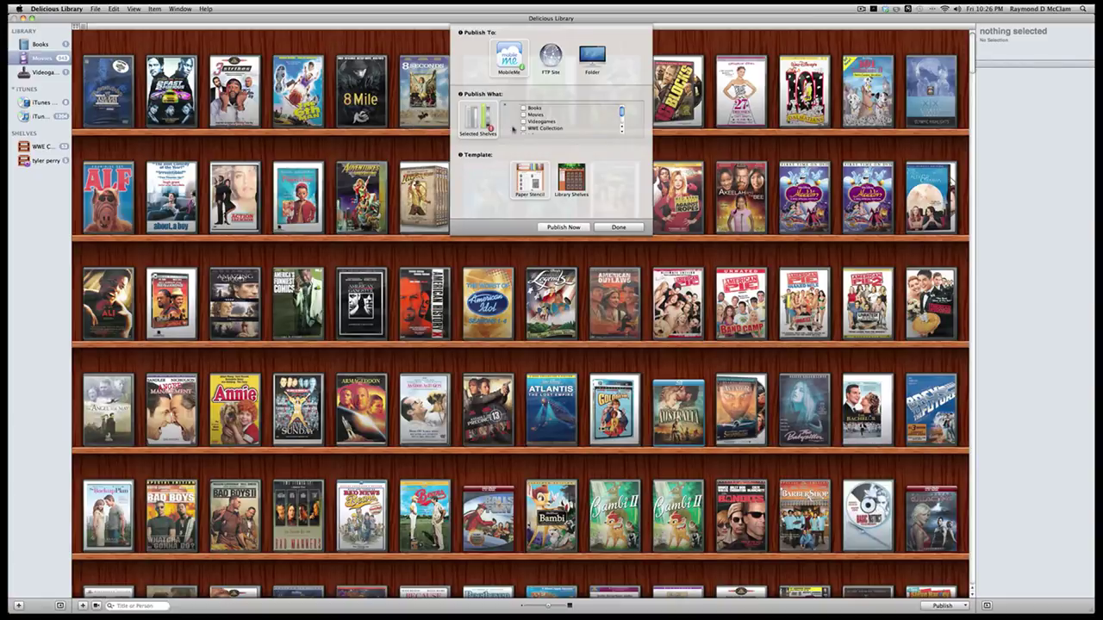
pyautogui.scroll(-3, 563, 110)
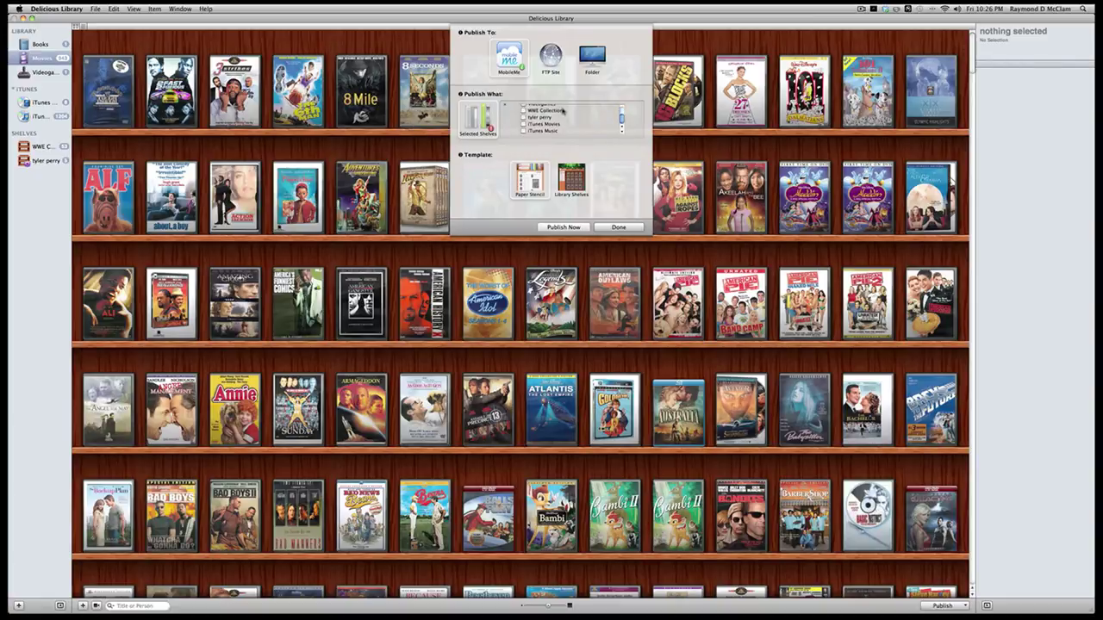
pyautogui.scroll(3, 562, 110)
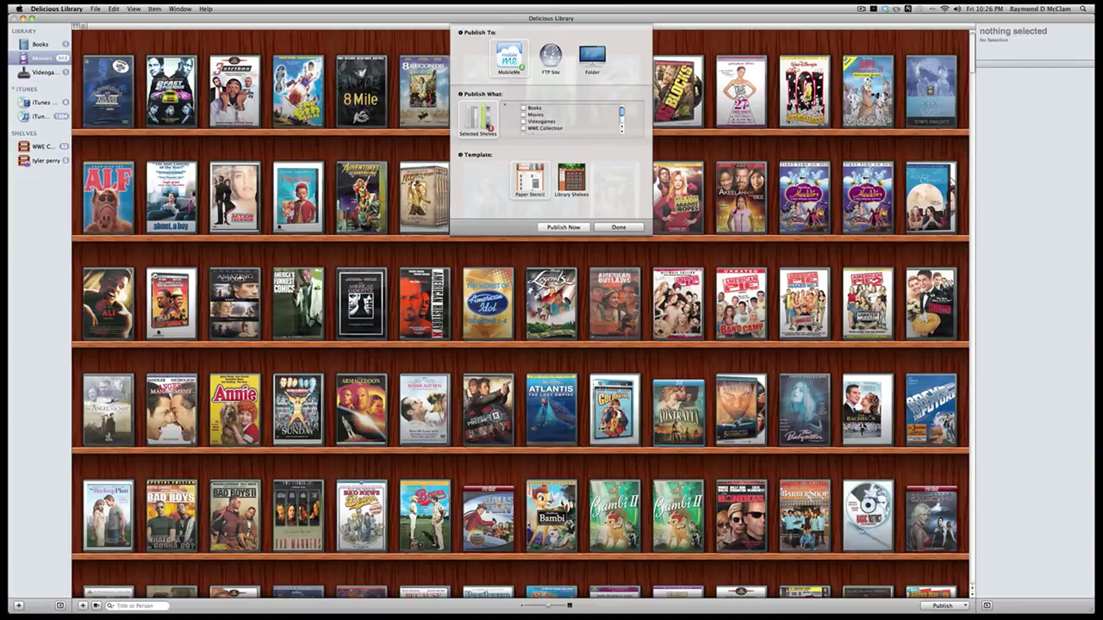
pyautogui.click(611, 229)
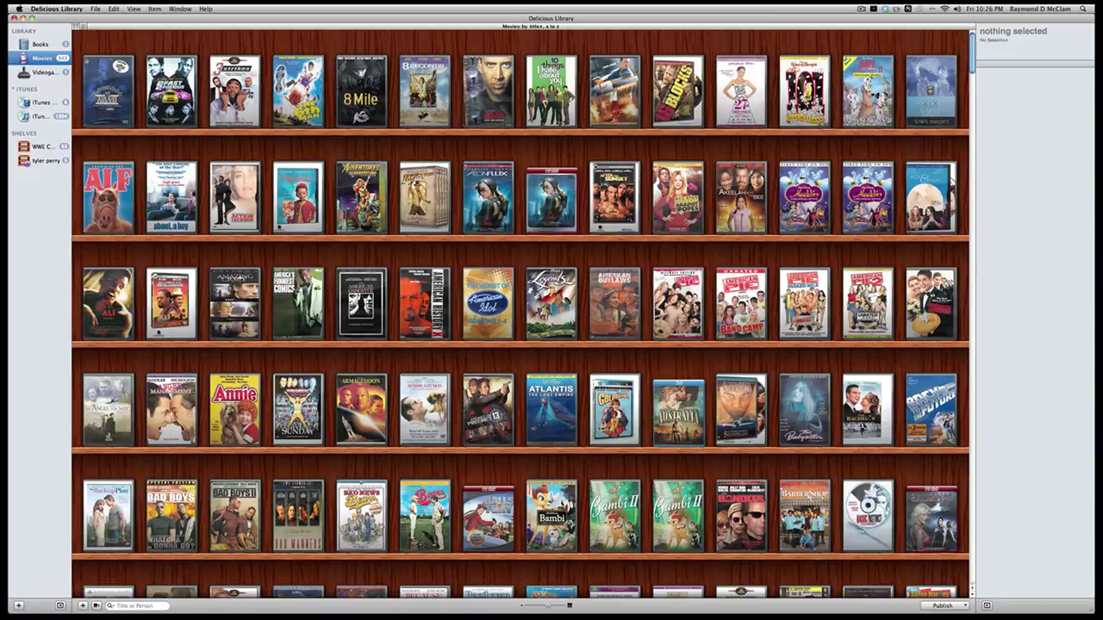
# Step: View the similar titles suggested for the movies Against the Ropes and American Pie
pyautogui.click(690, 215)
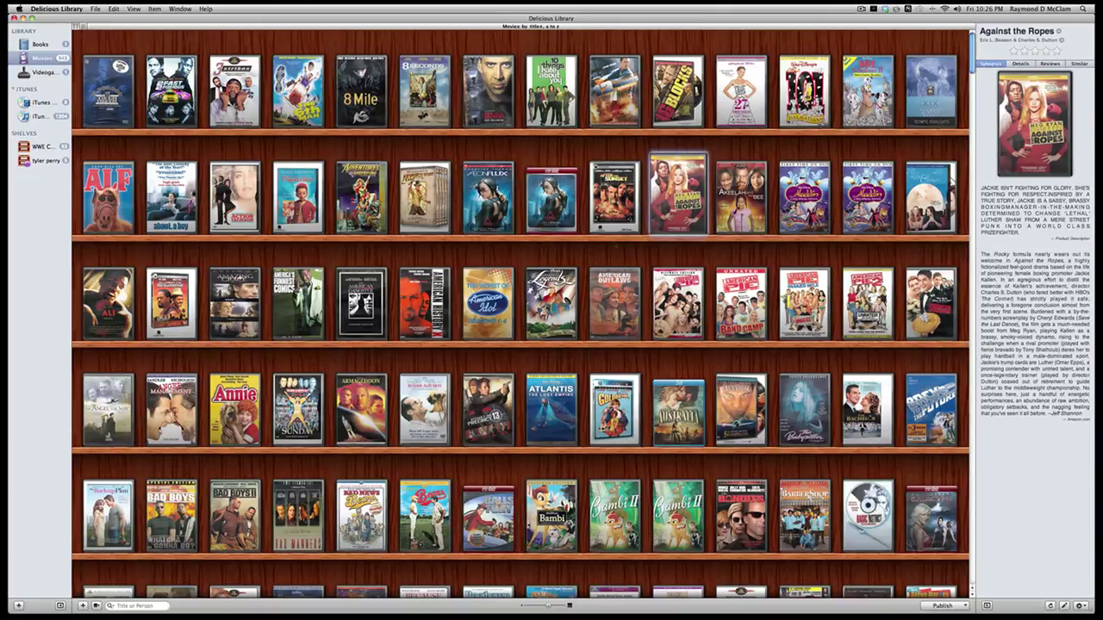
pyautogui.click(1079, 65)
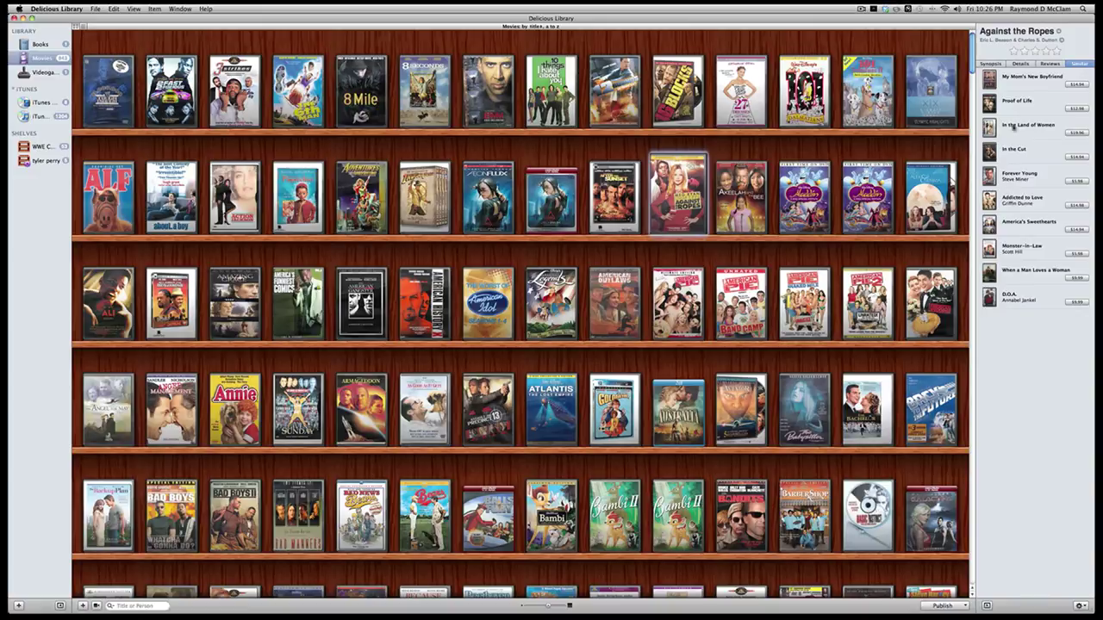
pyautogui.click(680, 300)
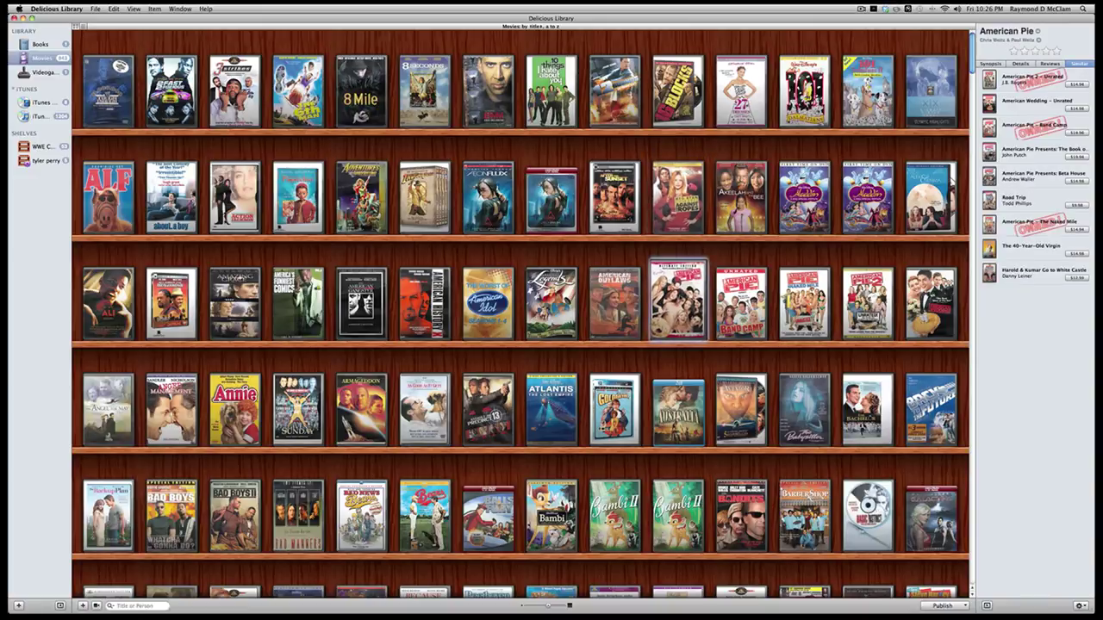